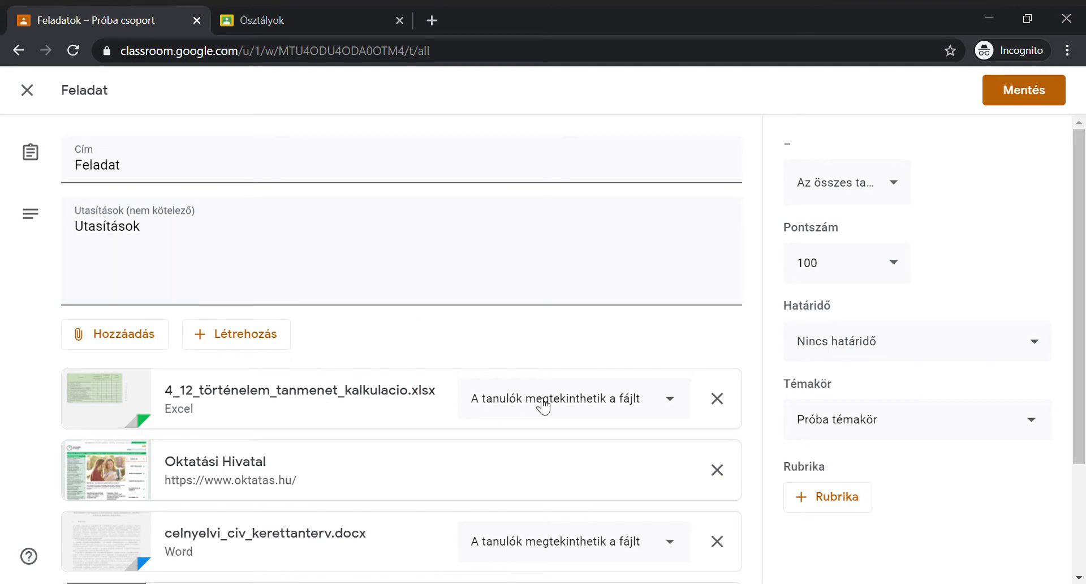
# Start creating a new rubric for the assignment.
pyautogui.scroll(-3, 543, 405)
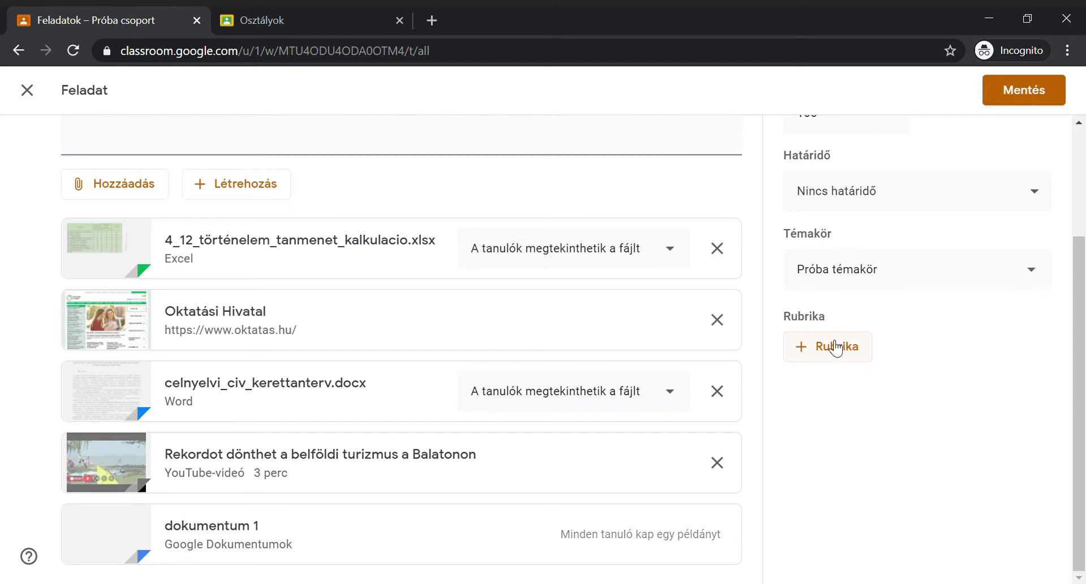
pyautogui.click(835, 351)
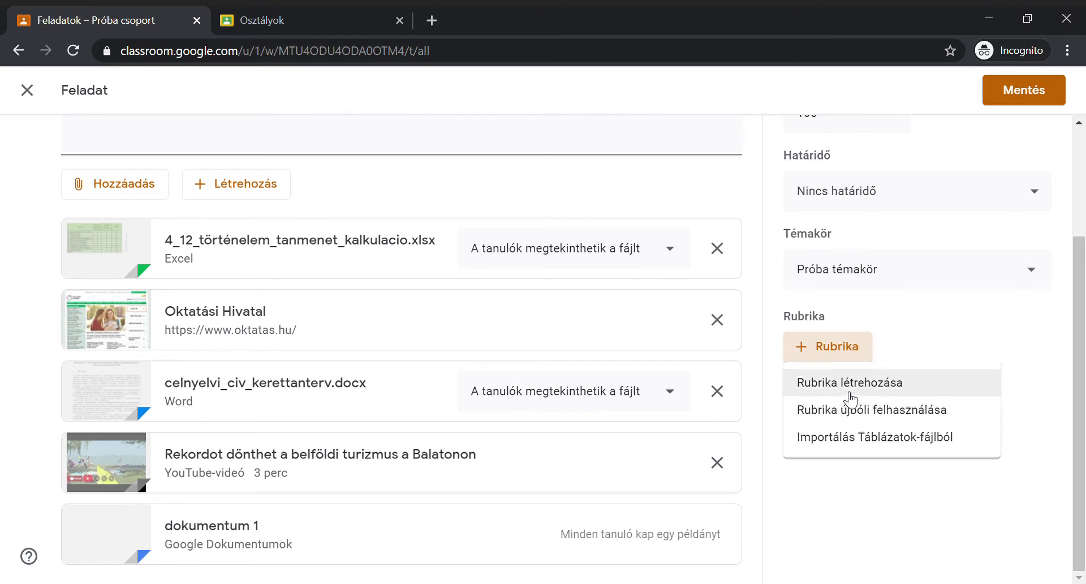
pyautogui.click(850, 393)
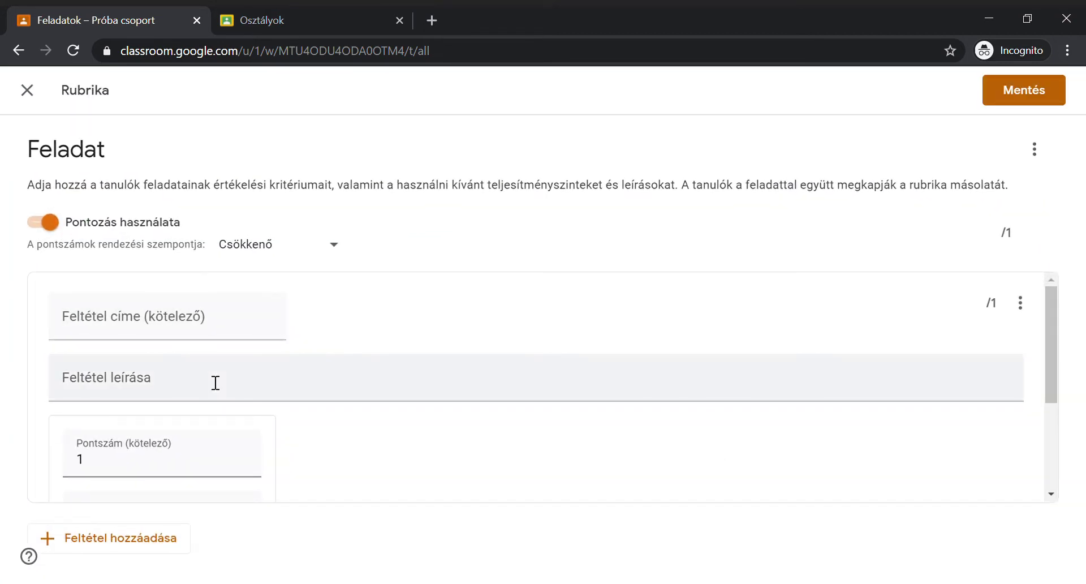
# Title the rubric's first criterion "Helyesírás".
pyautogui.scroll(-1, 499, 419)
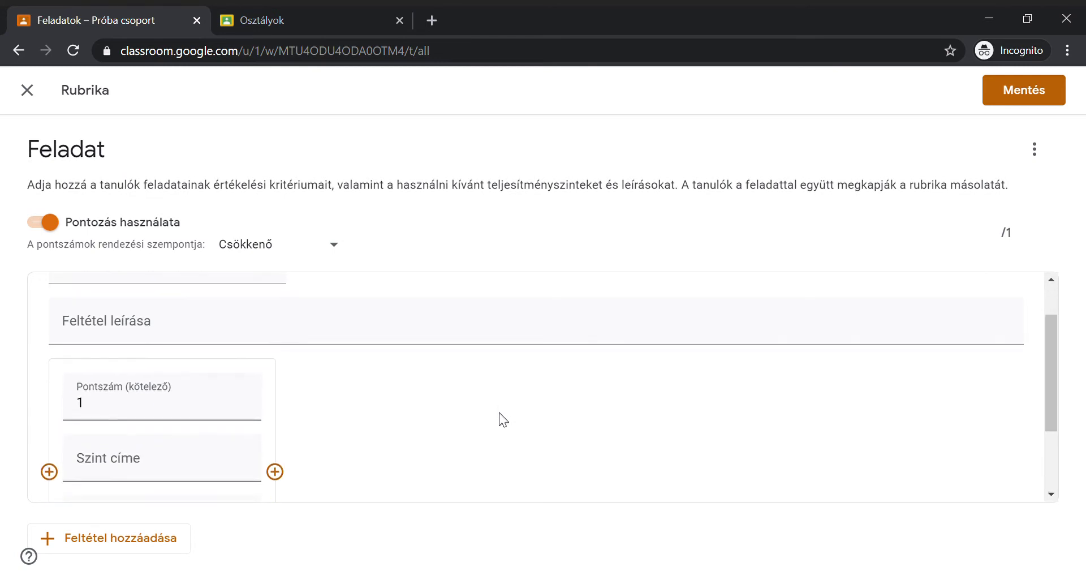
pyautogui.scroll(1, 499, 419)
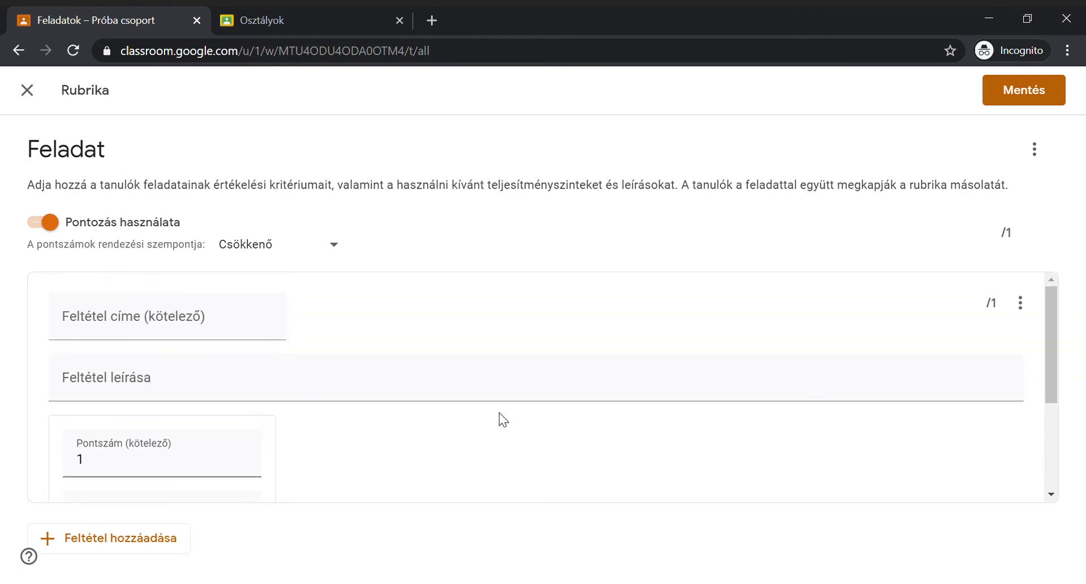
pyautogui.scroll(-3, 504, 419)
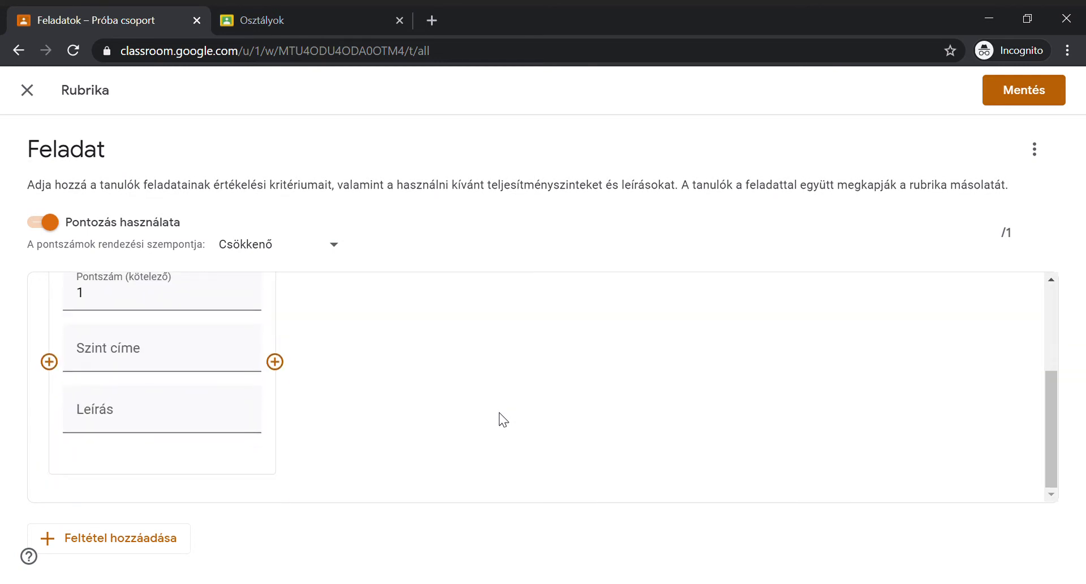
pyautogui.scroll(3, 503, 420)
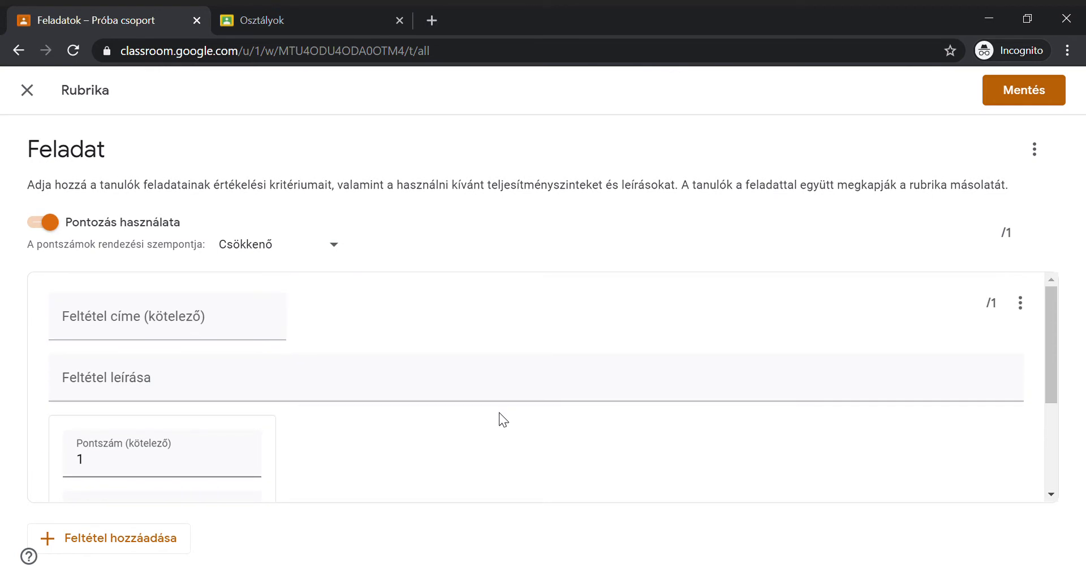
pyautogui.click(134, 337)
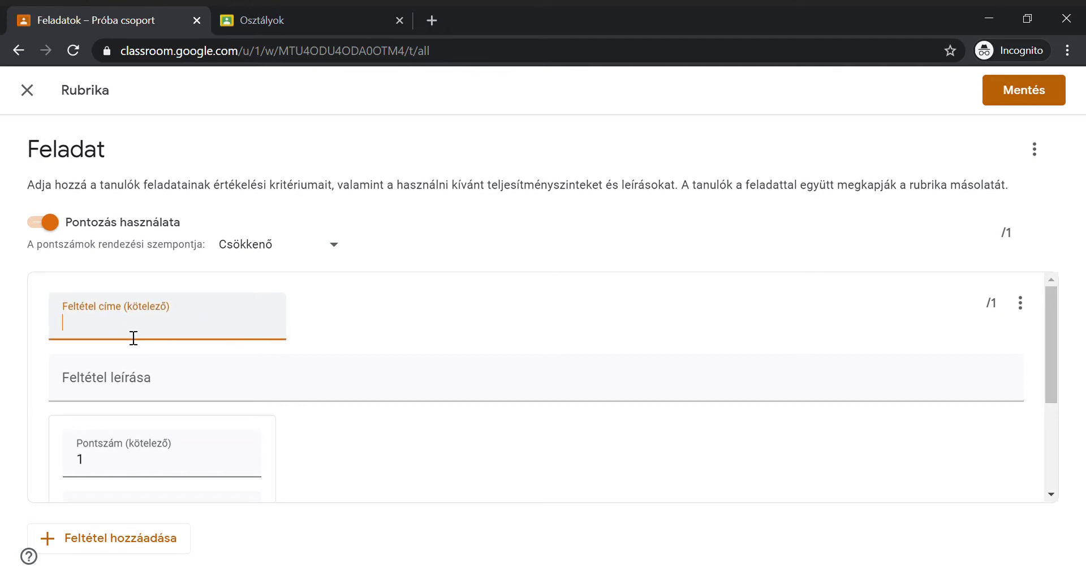
pyautogui.write('Helyesírás')
# Enter "Súlyos helyesírási hibák nem fordulnak elő" as the description of the Helyesírás criterion.
pyautogui.click(139, 386)
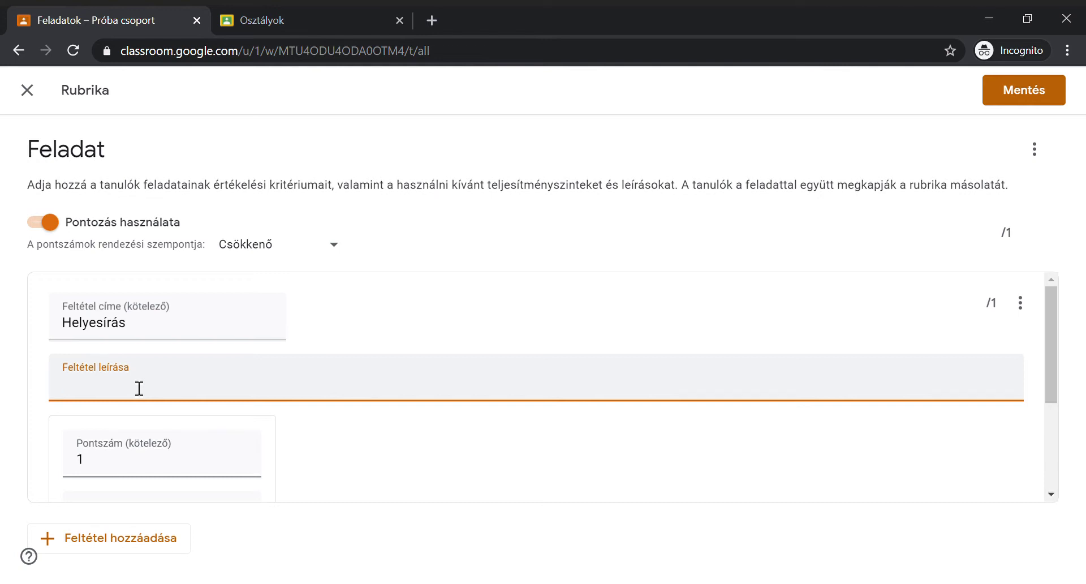
pyautogui.write('Súlyos hely')
pyautogui.press('BackSpace')
pyautogui.write('lyesírási hián')
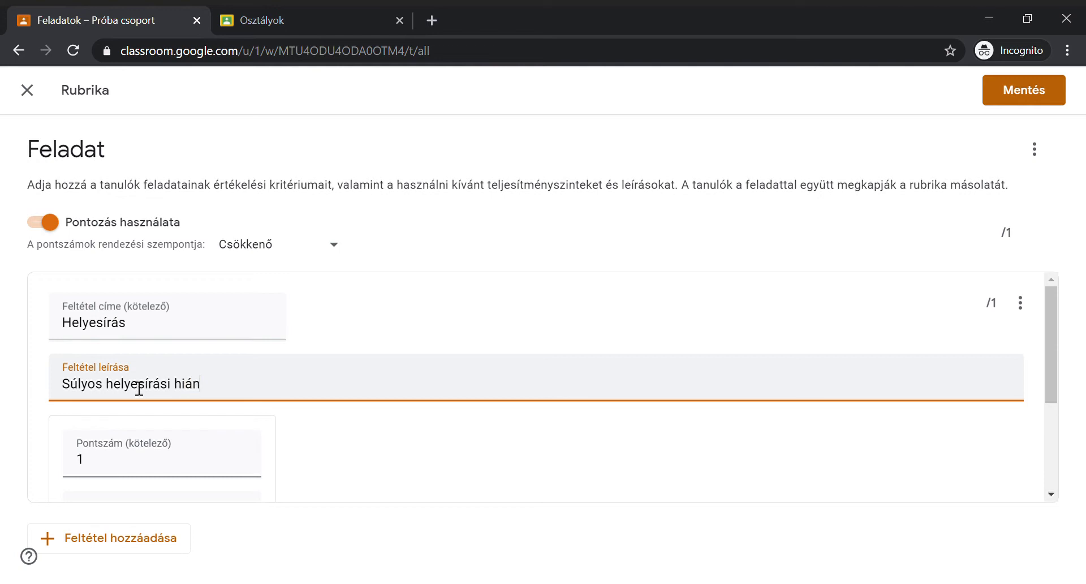
pyautogui.press('BackSpace')
pyautogui.press('BackSpace')
pyautogui.write('n')
pyautogui.press('BackSpace')
pyautogui.write('bák nem fordulnak elő')
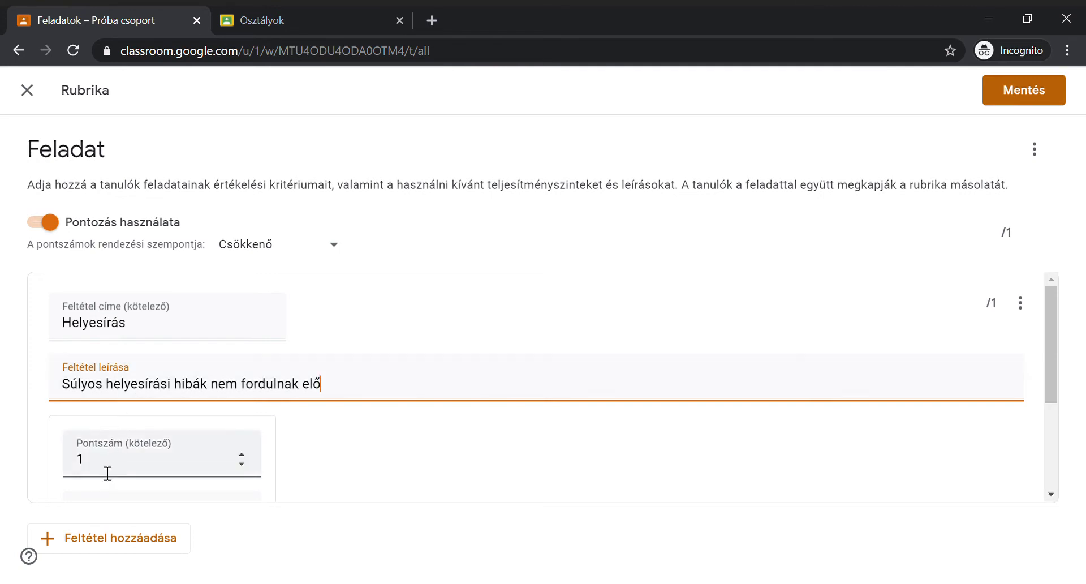
# Set the first level's score to 3 and title the level "1. szint".
pyautogui.press('Tab')
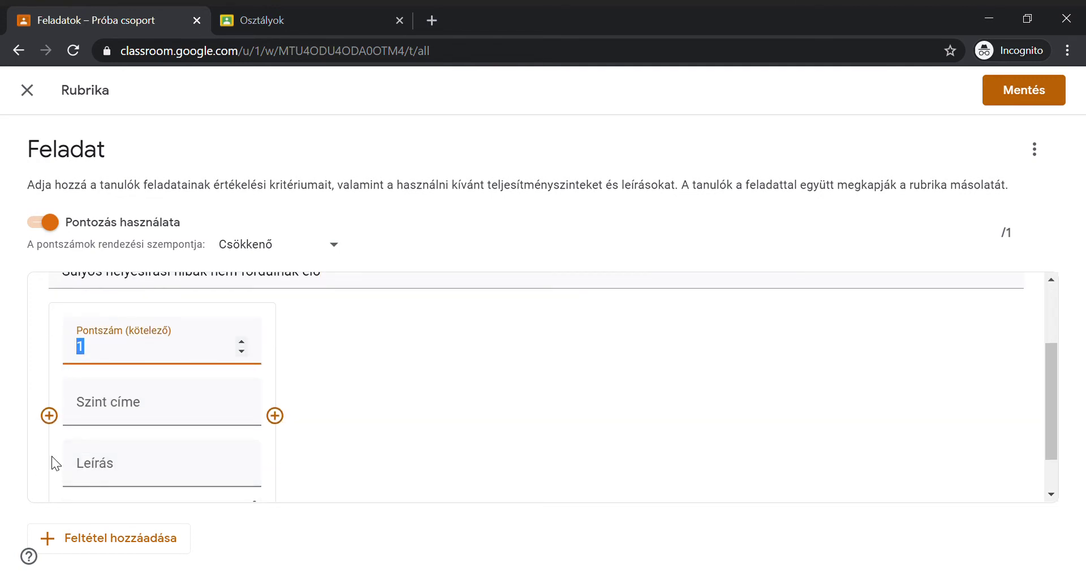
pyautogui.write('3')
pyautogui.click(149, 419)
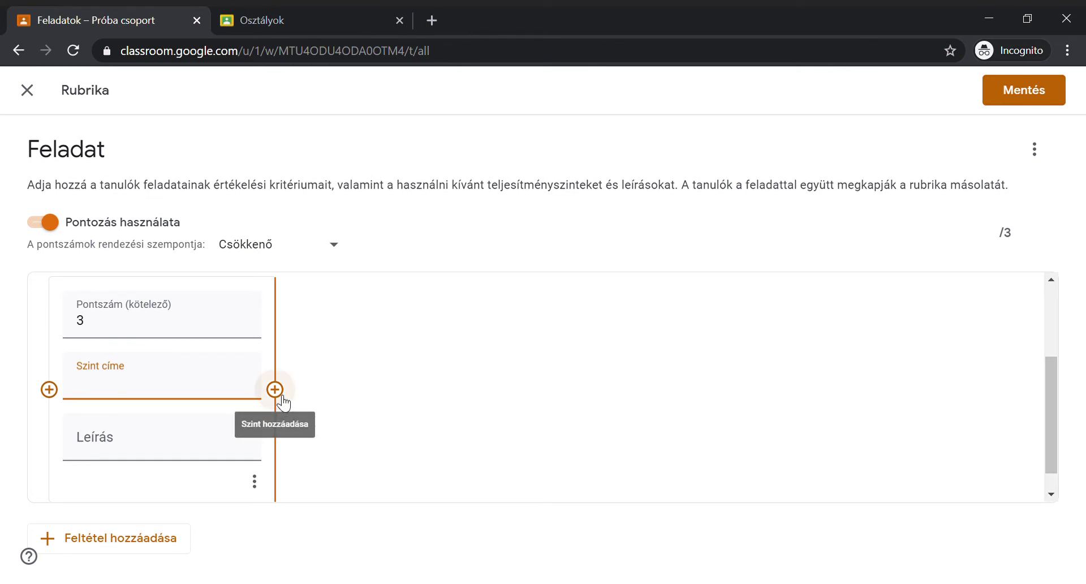
pyautogui.write('. szint')
# Move the text "Súlyos helyesírási hibák nem fordulnak elő" from the criterion description into the first level's description.
pyautogui.click(157, 451)
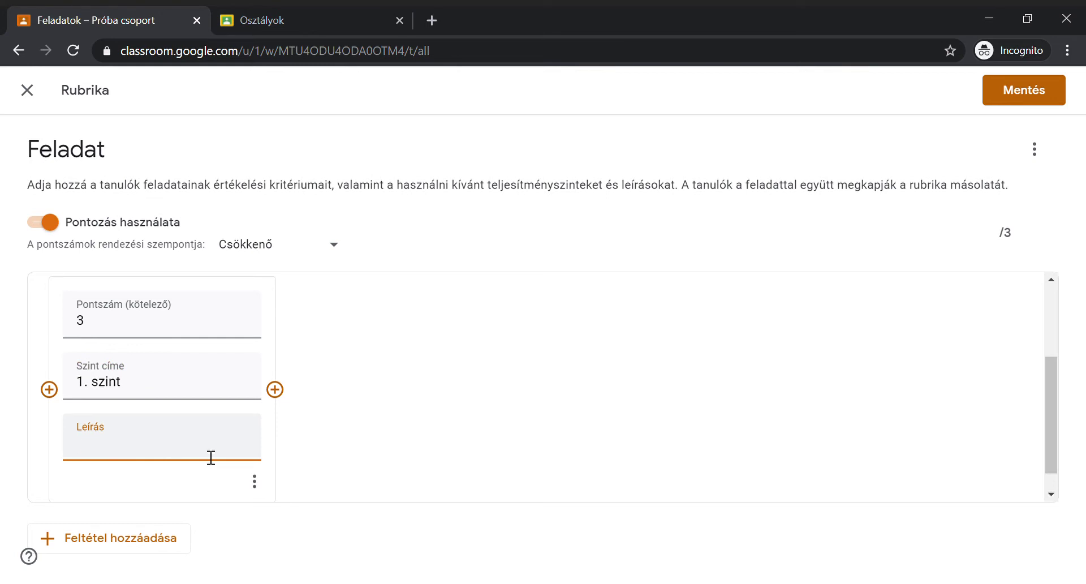
pyautogui.scroll(2, 210, 457)
pyautogui.scroll(-1, 211, 455)
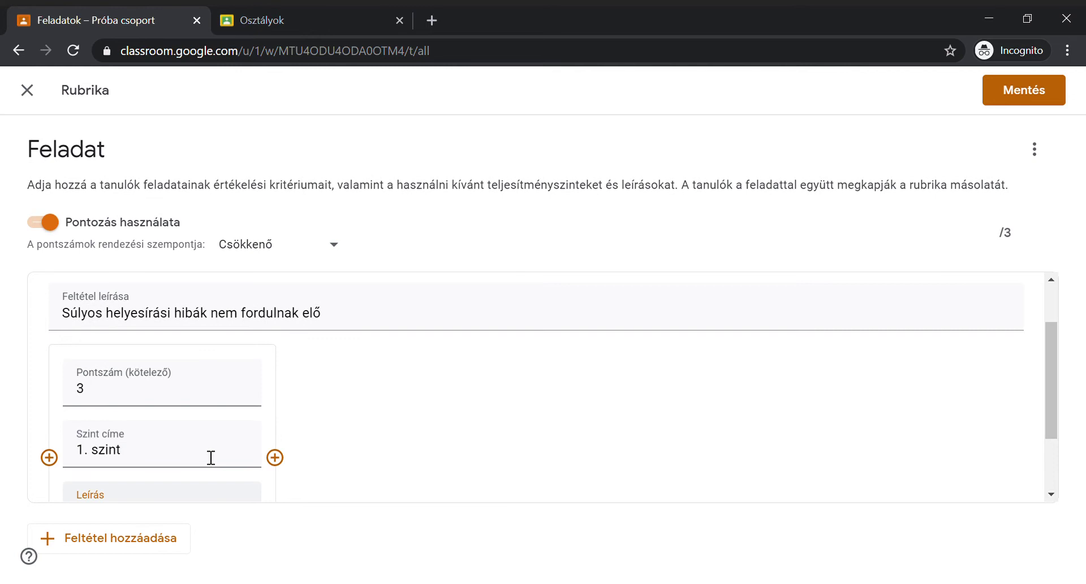
pyautogui.tripleClick(236, 323)
pyautogui.hotkey('ctrl', 'c')
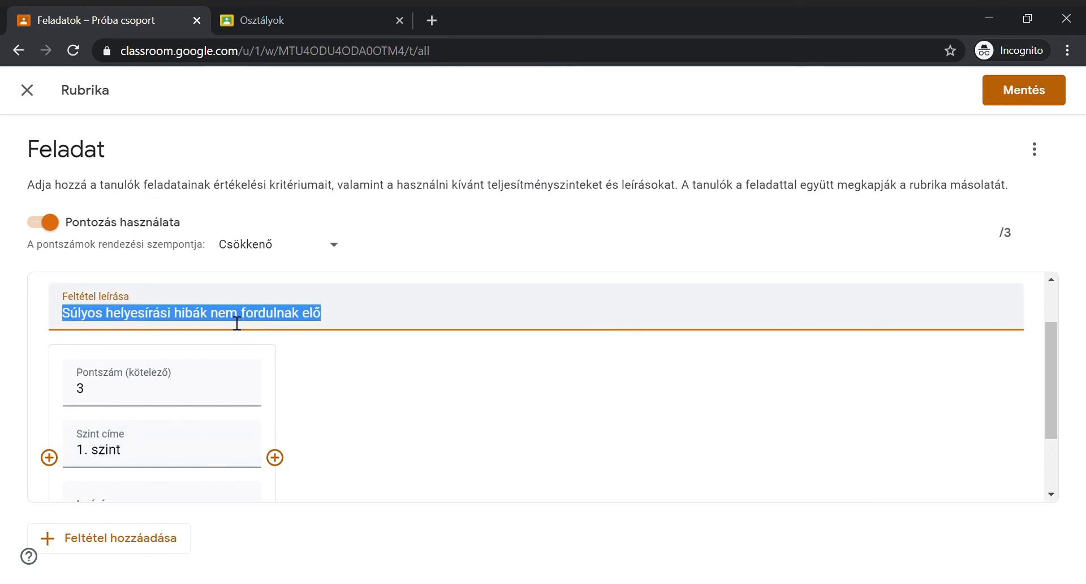
pyautogui.press('BackSpace')
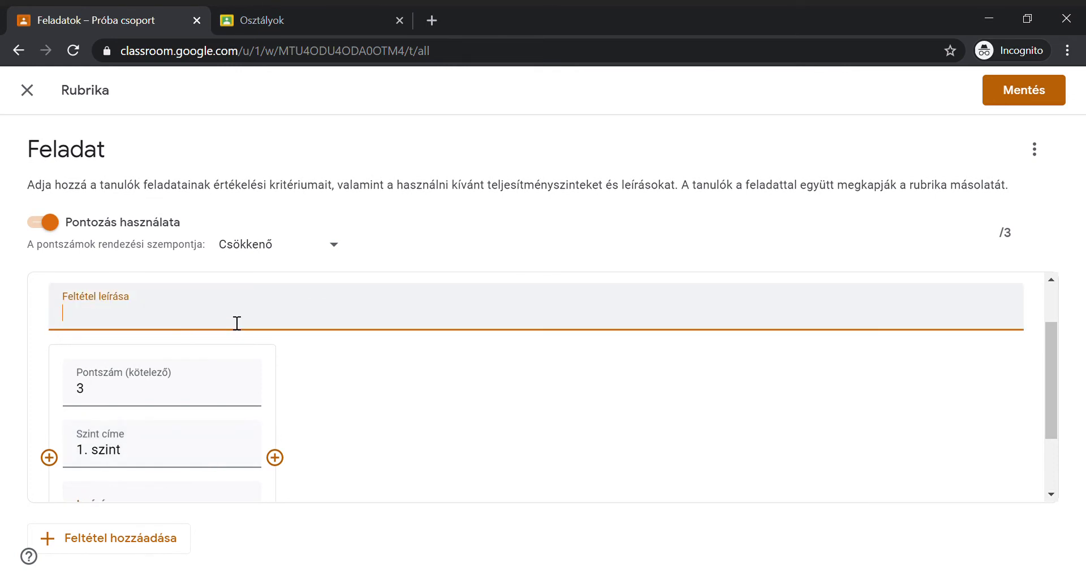
pyautogui.scroll(2, 237, 323)
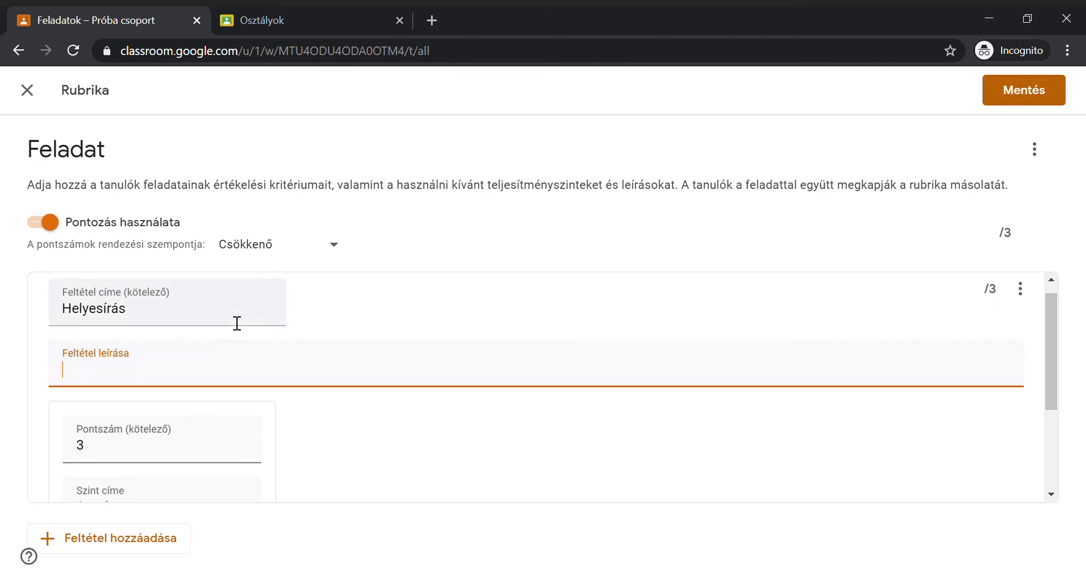
pyautogui.scroll(-3, 237, 322)
pyautogui.click(123, 421)
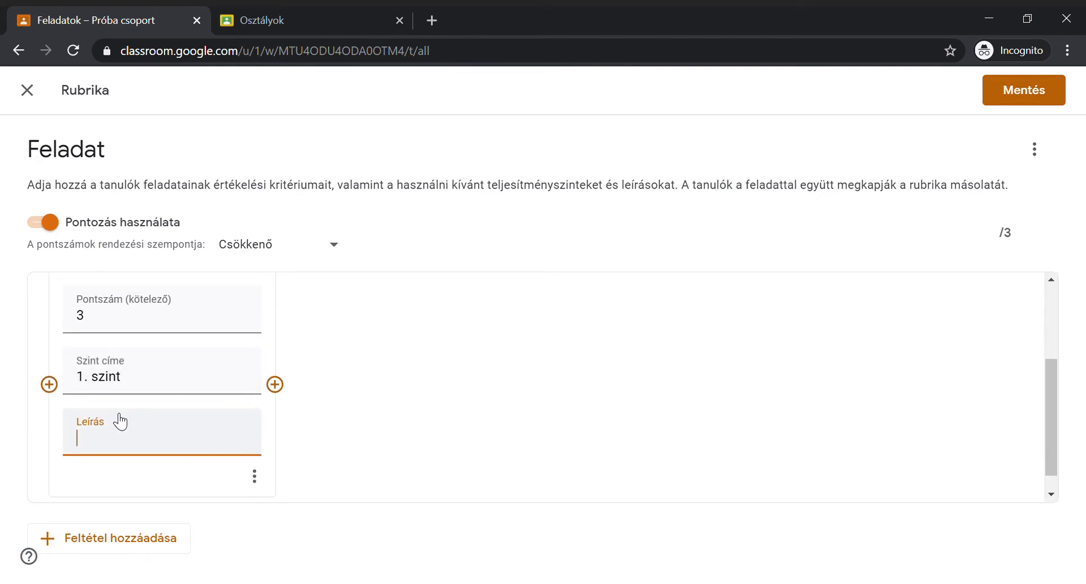
pyautogui.hotkey('ctrl', 'v')
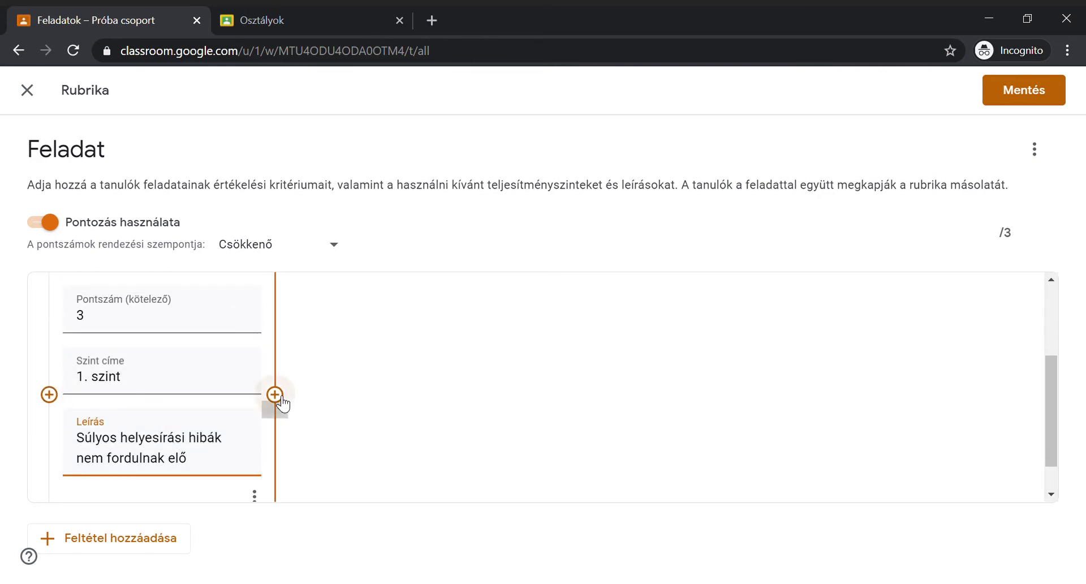
# Add a second level after the first one, worth 2 points and titled "2. szint".
pyautogui.scroll(-1, 310, 436)
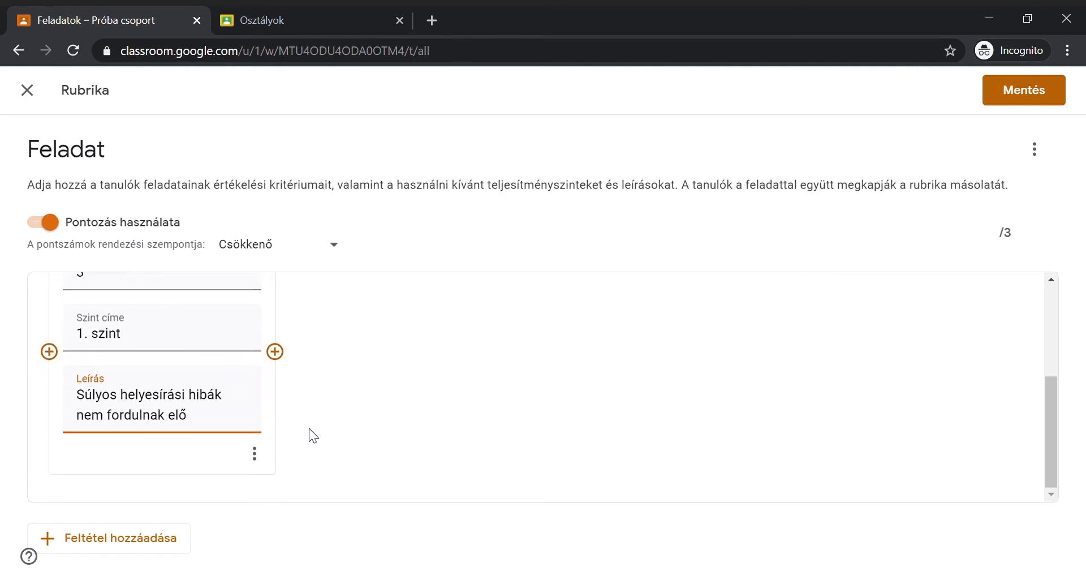
pyautogui.click(254, 459)
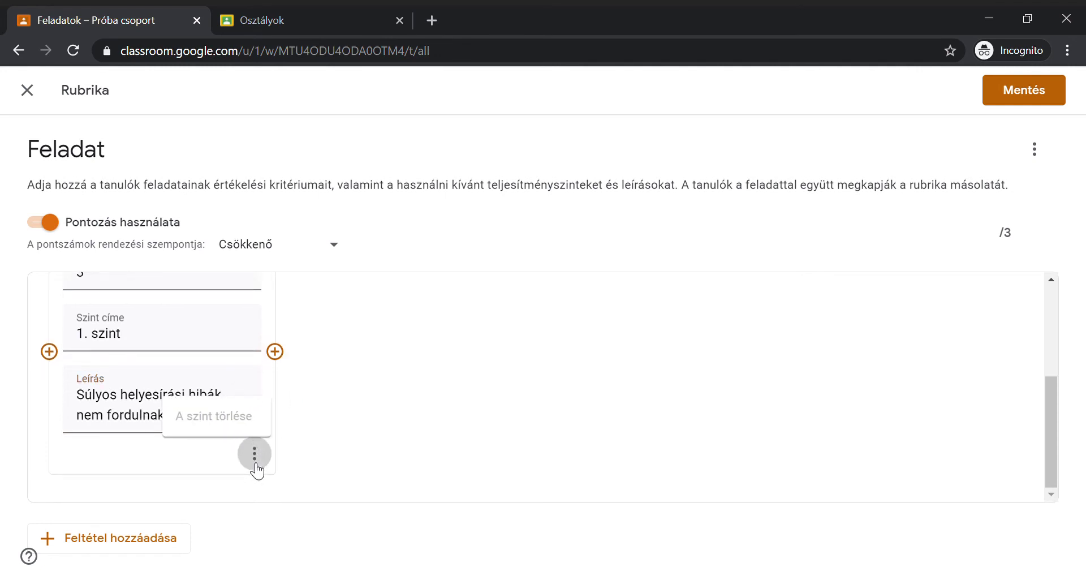
pyautogui.click(275, 351)
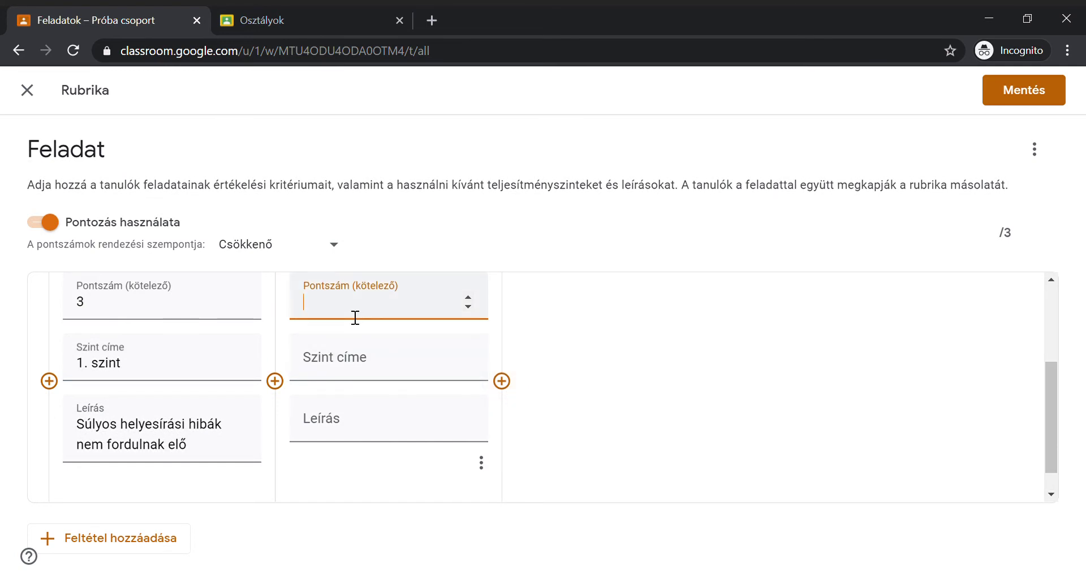
pyautogui.write('2')
pyautogui.click(341, 368)
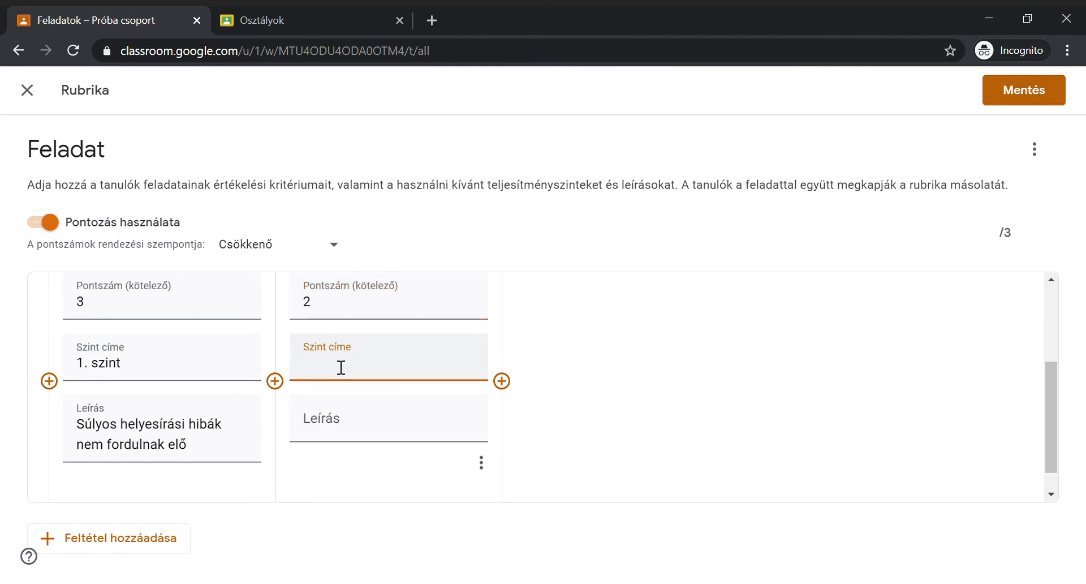
pyautogui.write('2. szinz')
pyautogui.press('BackSpace')
pyautogui.write('t')
# Describe the second level as "Max. 3 súlyos helyesírási hiba fordul elő".
pyautogui.click(333, 425)
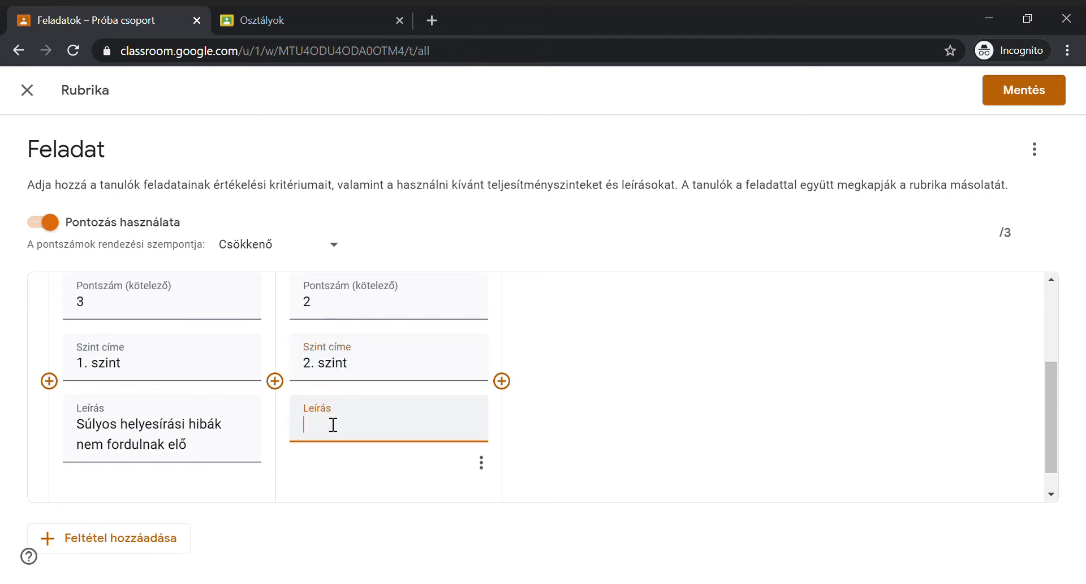
pyautogui.write('Kevé')
pyautogui.press('BackSpace')
pyautogui.press('BackSpace')
pyautogui.press('BackSpace')
pyautogui.press('BackSpace')
pyautogui.write('Max. 3 súlyos helyes')
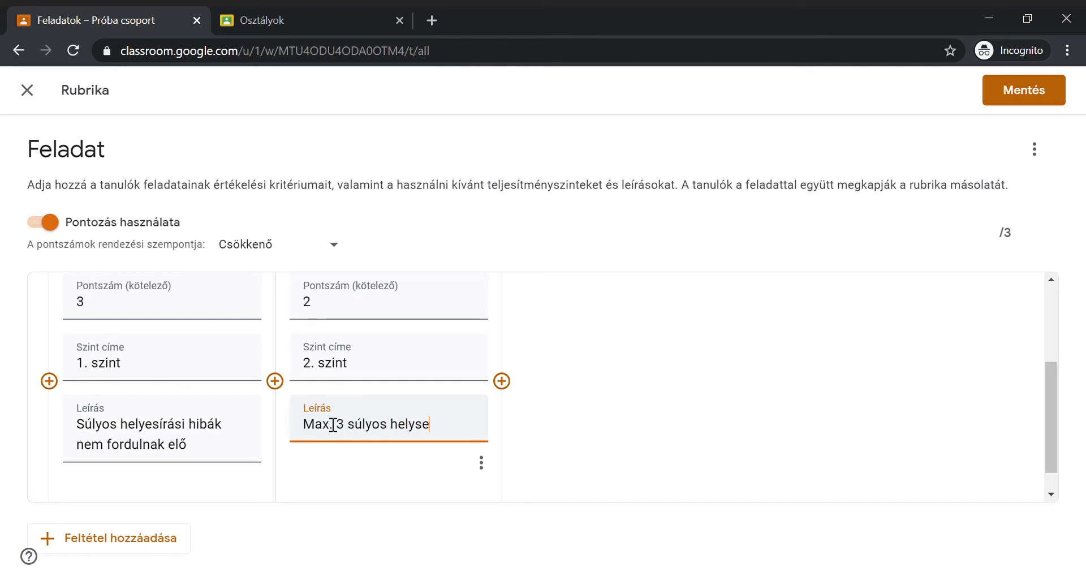
pyautogui.write('írási h')
pyautogui.write('iba for')
pyautogui.write('di')
pyautogui.press('BackSpace')
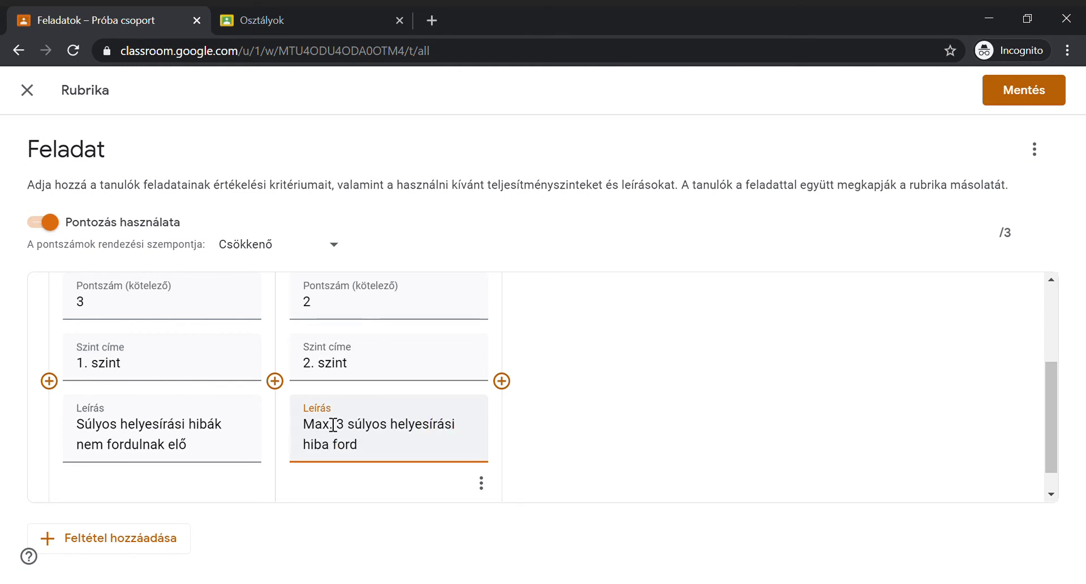
pyautogui.write('ul elő')
pyautogui.scroll(-1, 451, 445)
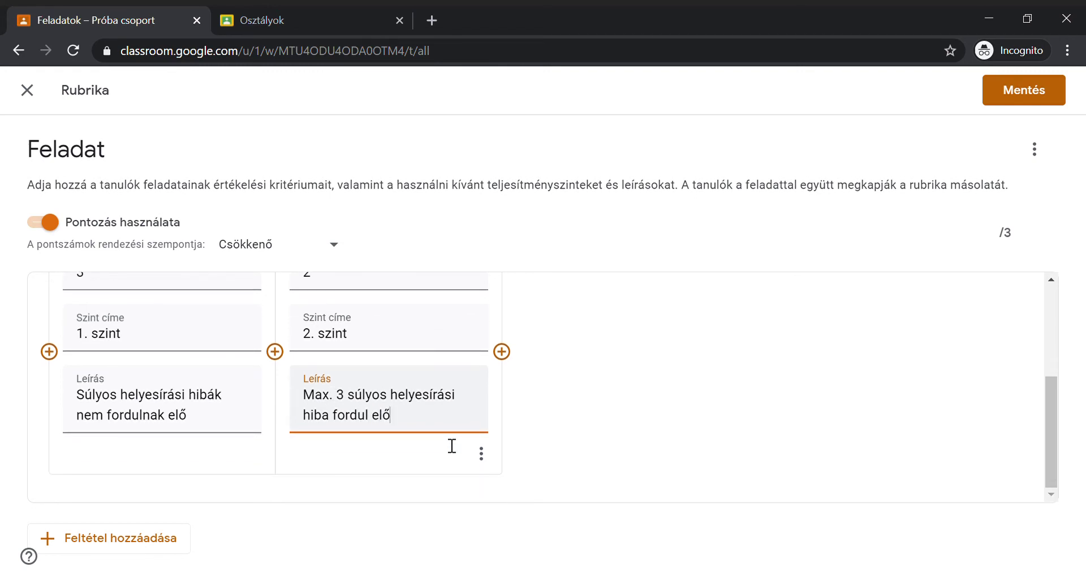
# Add a third level after the second one and set its score to 3.
pyautogui.scroll(3, 452, 446)
pyautogui.scroll(-3, 452, 445)
pyautogui.click(507, 358)
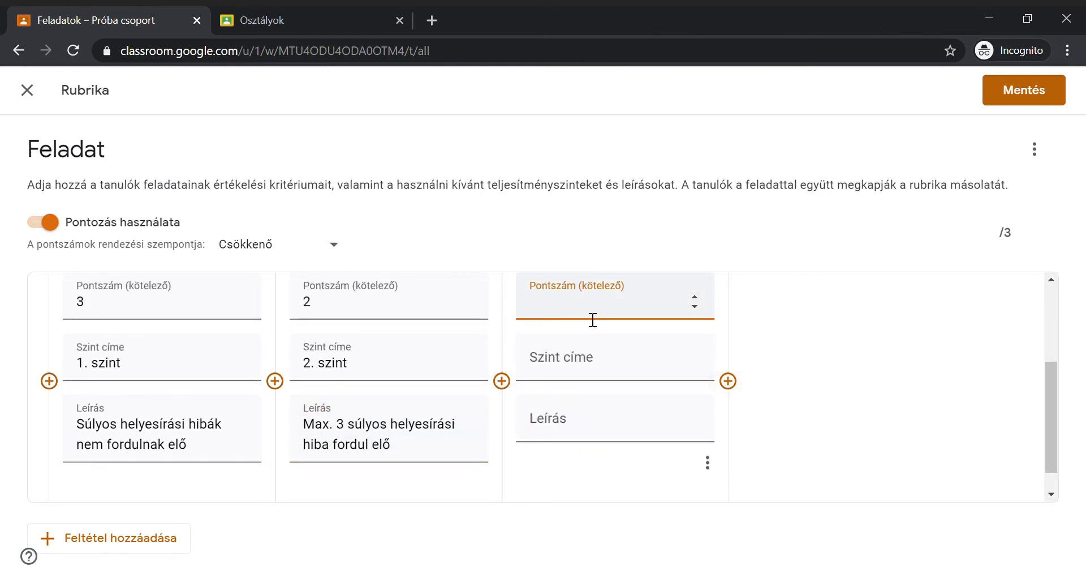
pyautogui.write('3')
pyautogui.click(573, 373)
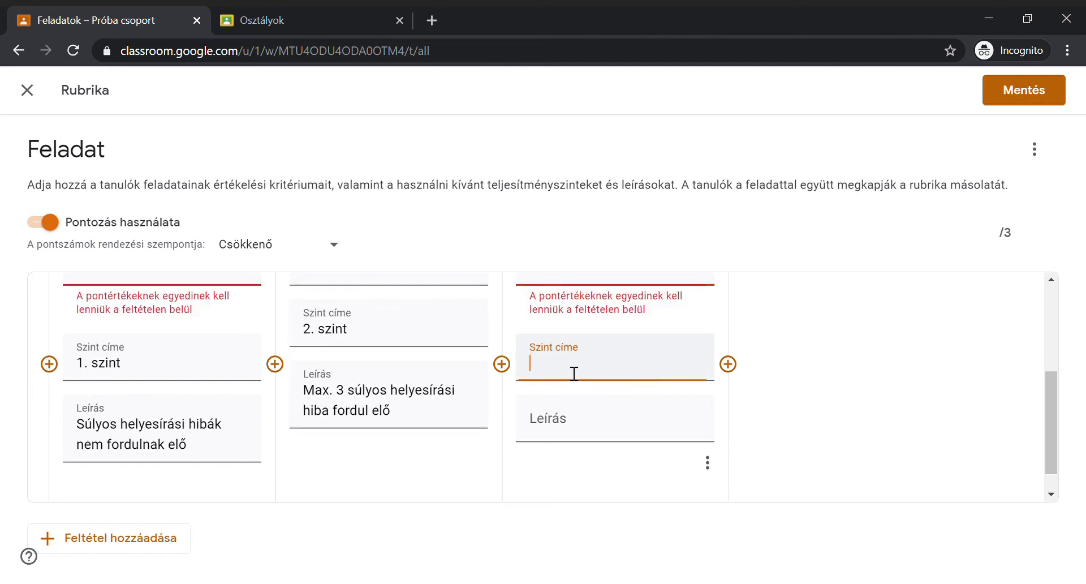
# Change the third level's score to 1.
pyautogui.scroll(-1, 573, 373)
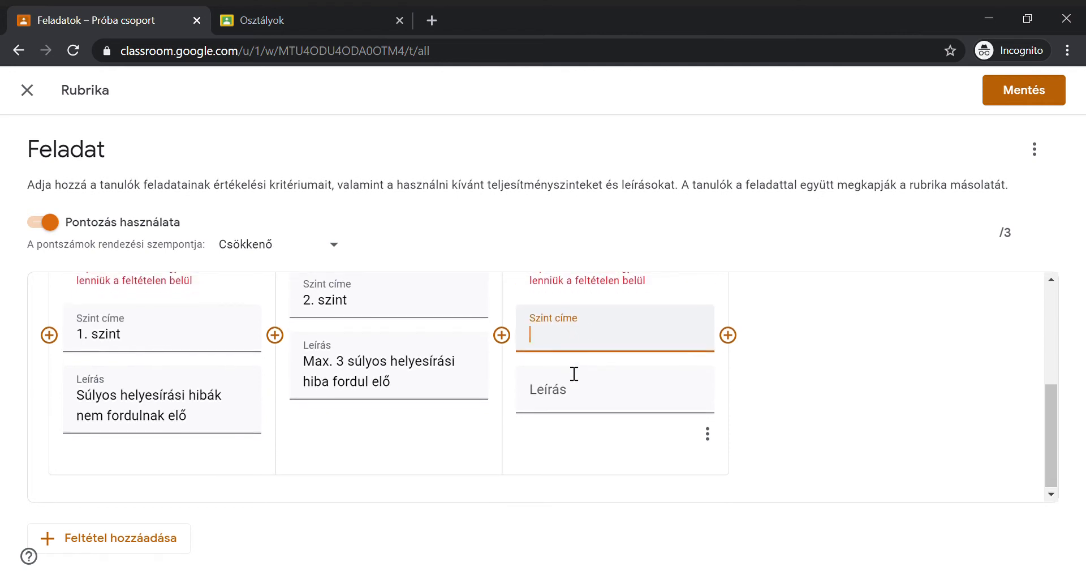
pyautogui.scroll(4, 573, 373)
pyautogui.scroll(-1, 574, 373)
pyautogui.scroll(-1, 573, 374)
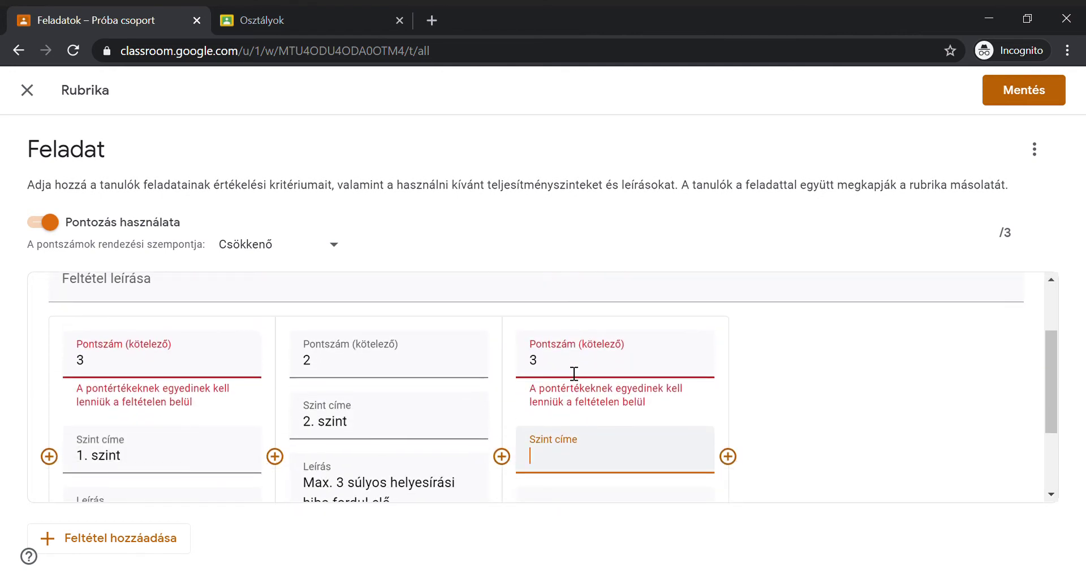
pyautogui.click(566, 371)
pyautogui.scroll(-1, 560, 369)
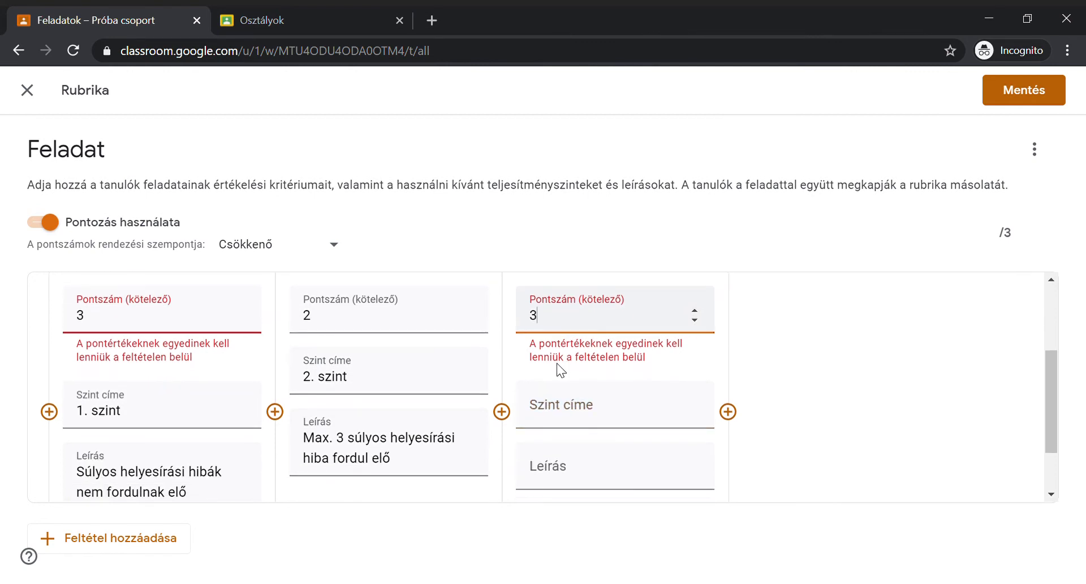
pyautogui.press('BackSpace')
pyautogui.write('1')
# Title the third level "3. szint" and describe it as "Több mint 3 súlyos helyesírási hiba fordul elő".
pyautogui.click(569, 420)
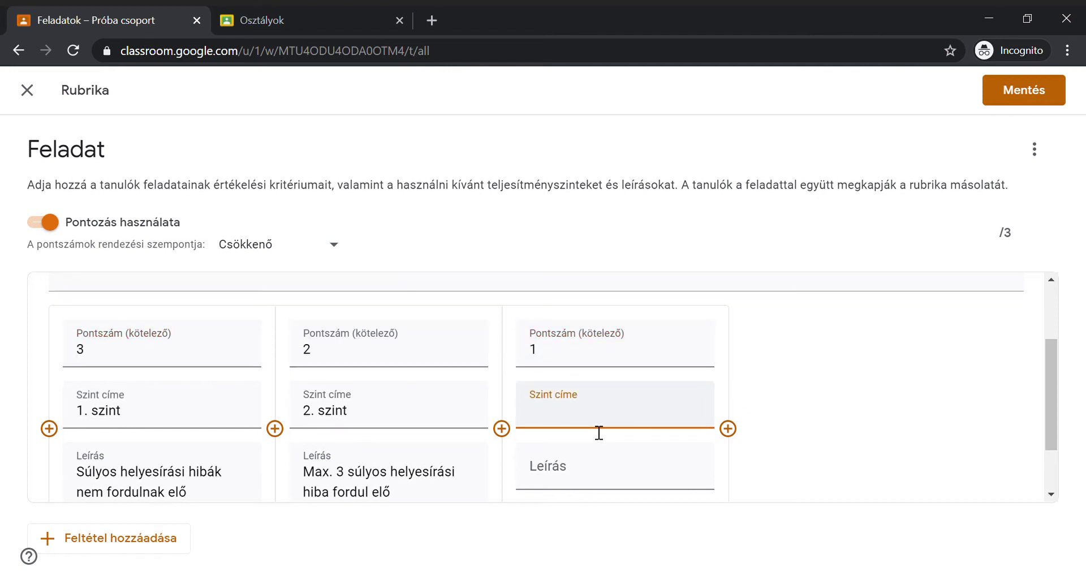
pyautogui.write('3. szint')
pyautogui.click(575, 477)
pyautogui.write('T')
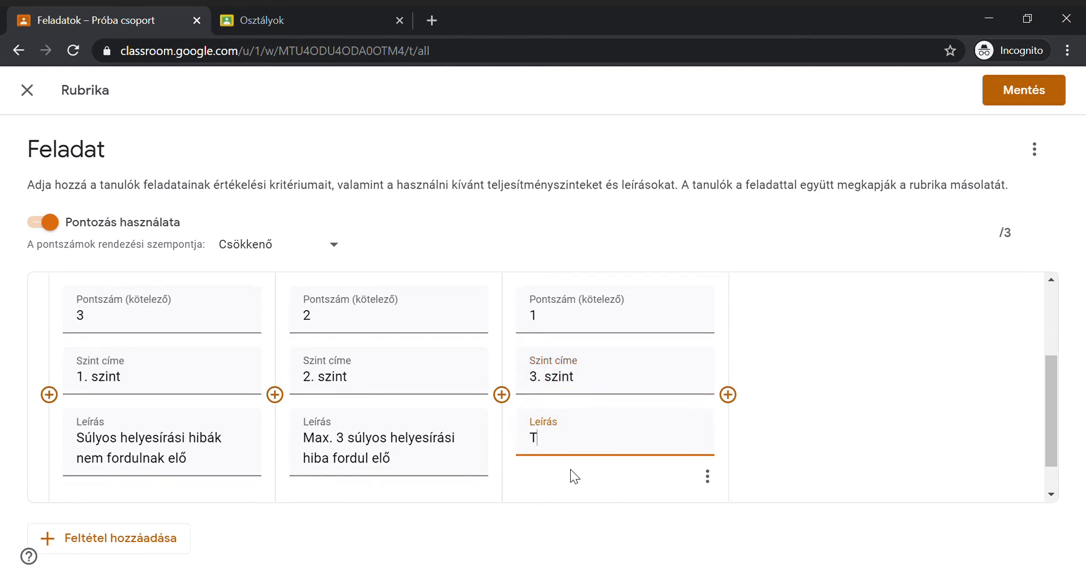
pyautogui.write('öbb mint 3')
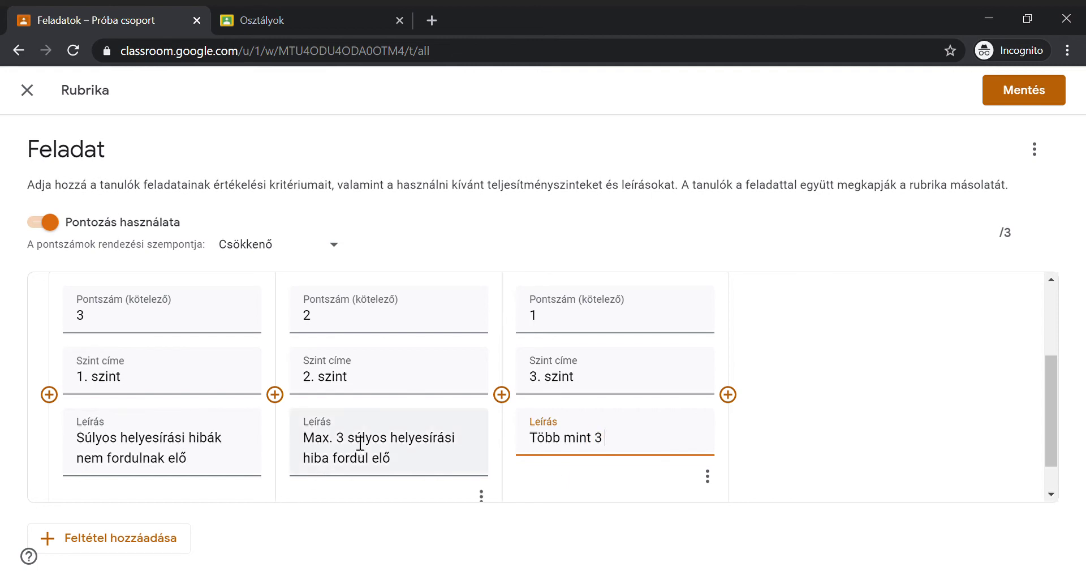
pyautogui.moveTo(362, 439); pyautogui.dragTo(412, 472)
pyautogui.hotkey('ctrl', 'c')
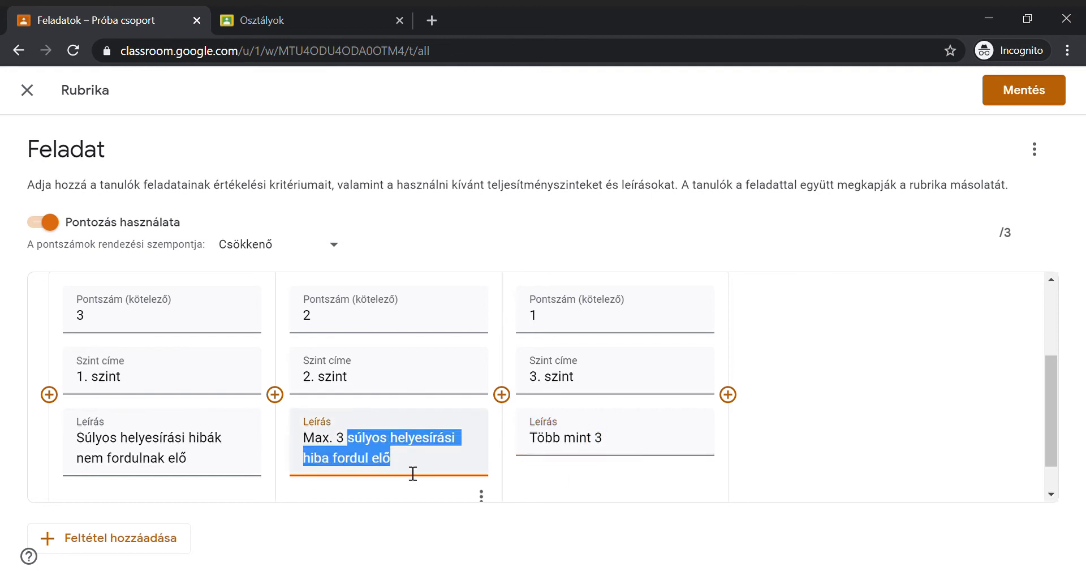
pyautogui.click(623, 447)
pyautogui.hotkey('ctrl', 'v')
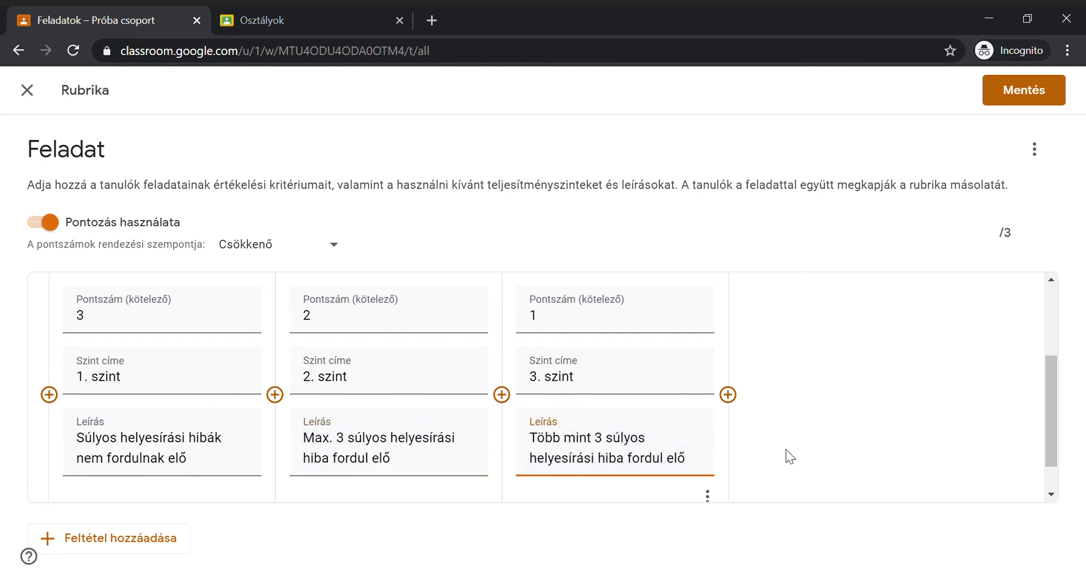
# Add a second criterion to the rubric and title it "Szakszókincs".
pyautogui.scroll(-1, 789, 456)
pyautogui.scroll(2, 789, 456)
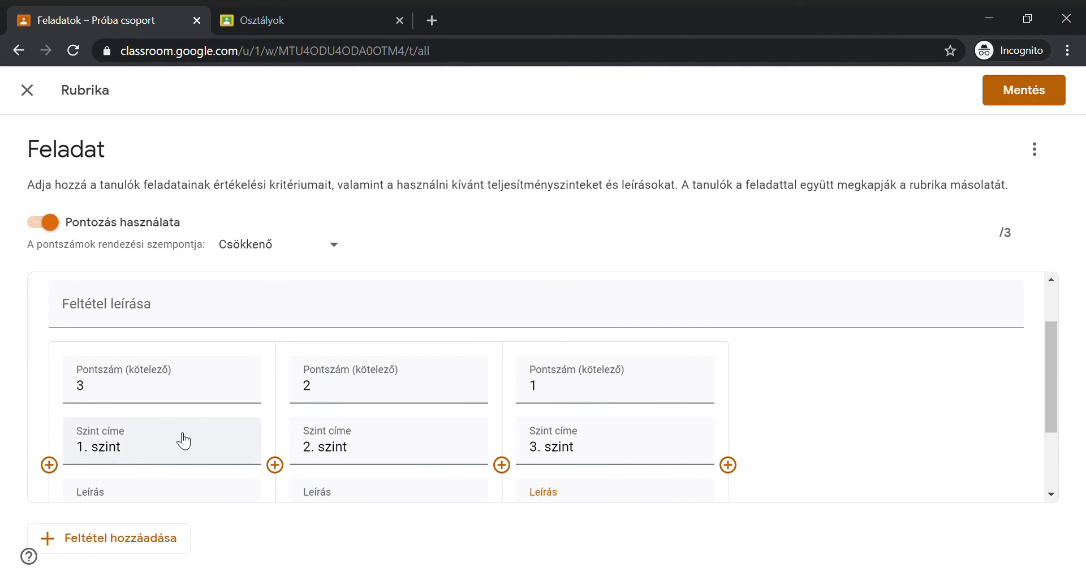
pyautogui.scroll(-2, 183, 440)
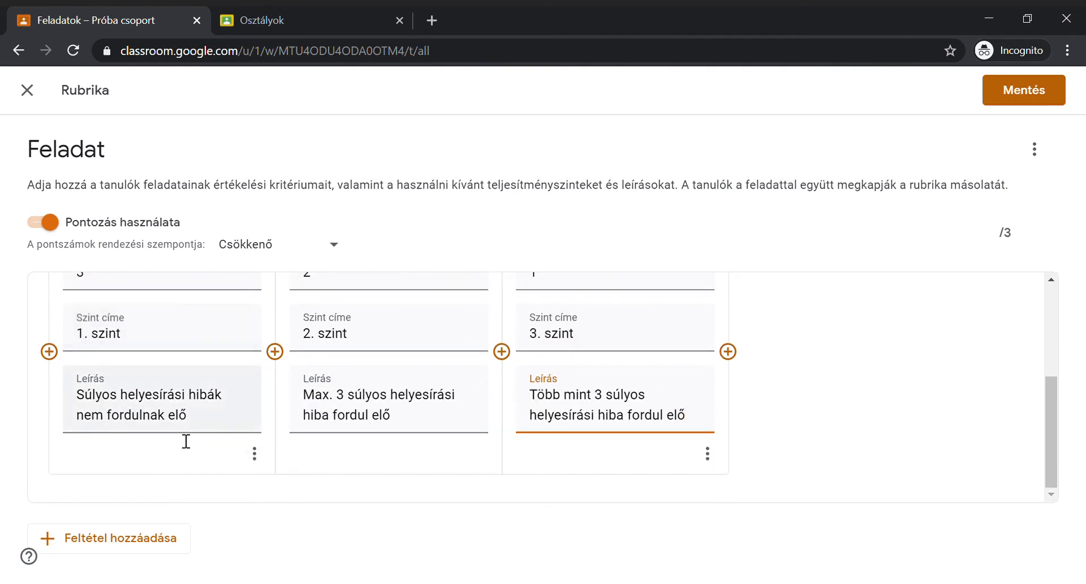
pyautogui.click(138, 540)
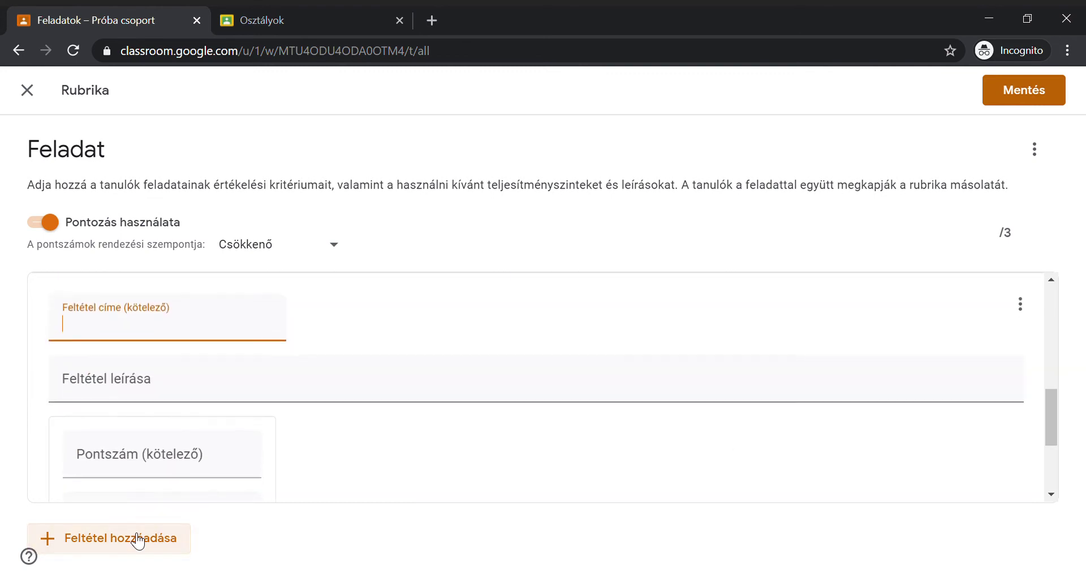
pyautogui.write('Szak')
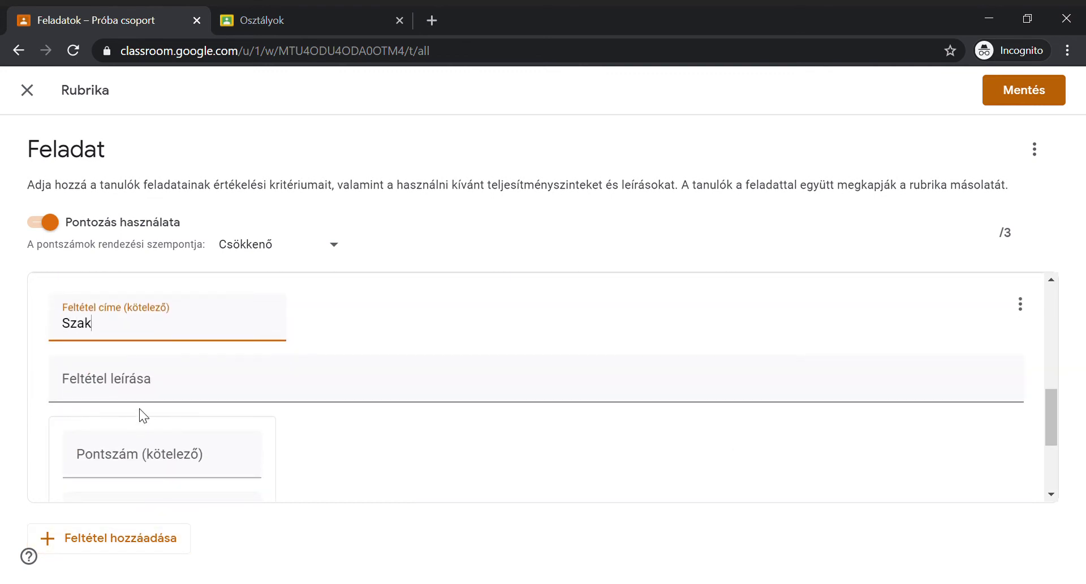
pyautogui.write('szókincs')
# Set the first level of the Szakszókincs criterion to 2 points and title it "1. szint".
pyautogui.click(128, 458)
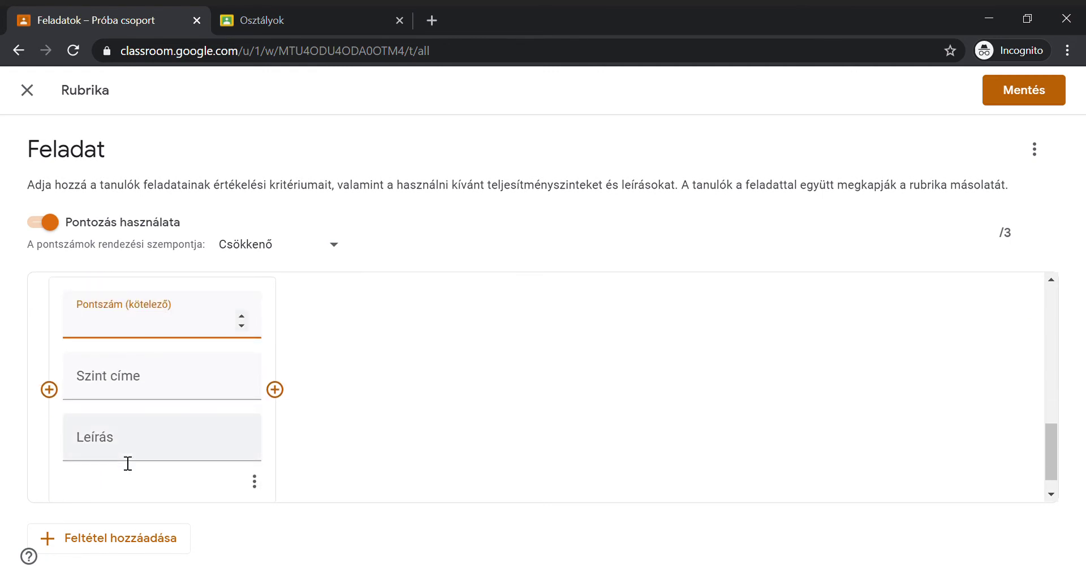
pyautogui.write('2')
pyautogui.click(140, 380)
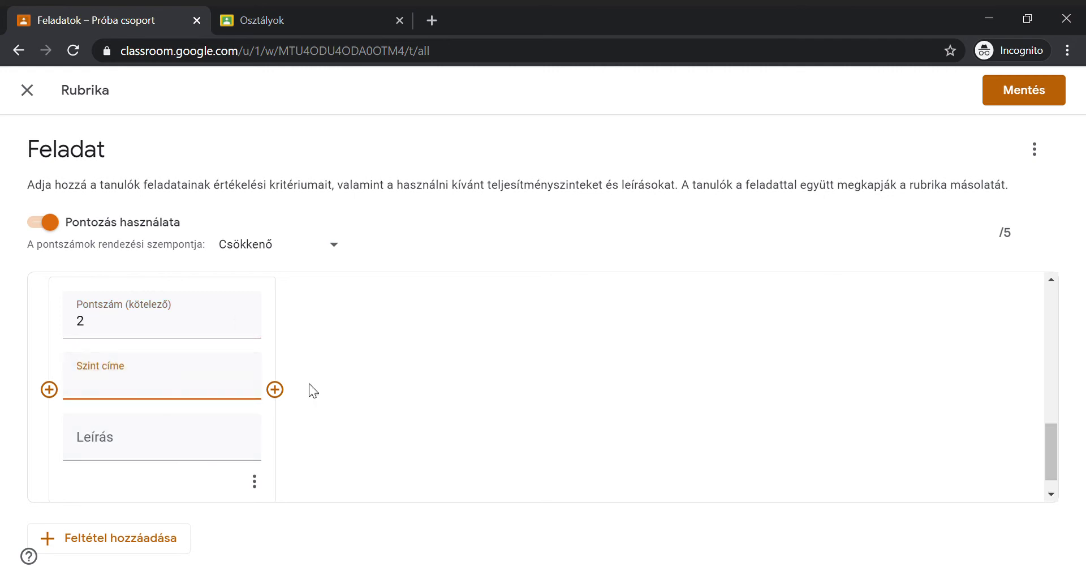
pyautogui.write('1.')
pyautogui.write(' szint')
pyautogui.press('BackSpace')
pyautogui.write('zint')
# Describe the first Szakszókincs level as "Legalább 5 szakszót használ".
pyautogui.click(152, 444)
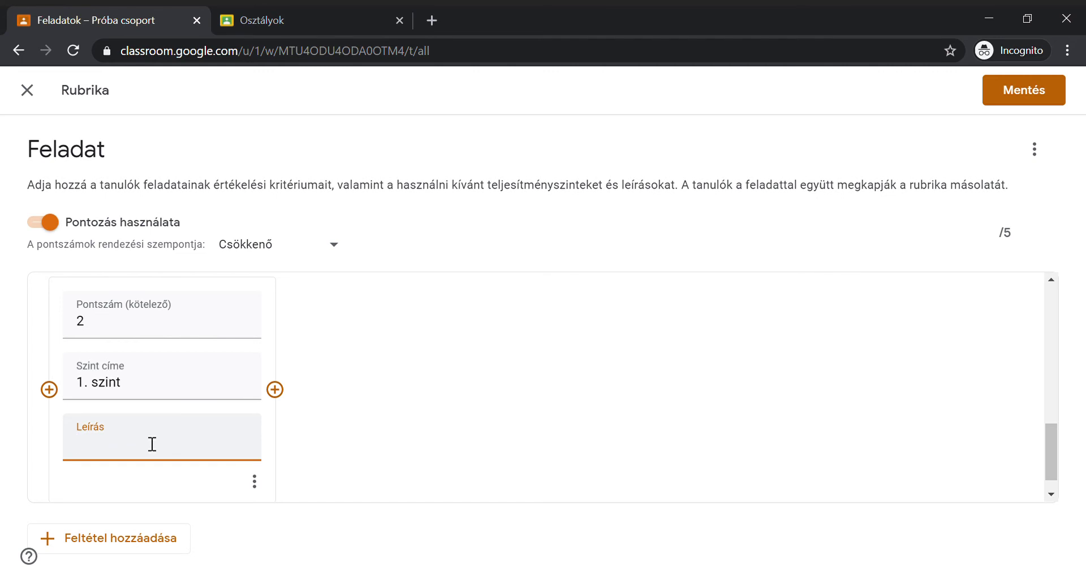
pyautogui.write('Legalább 5 szak')
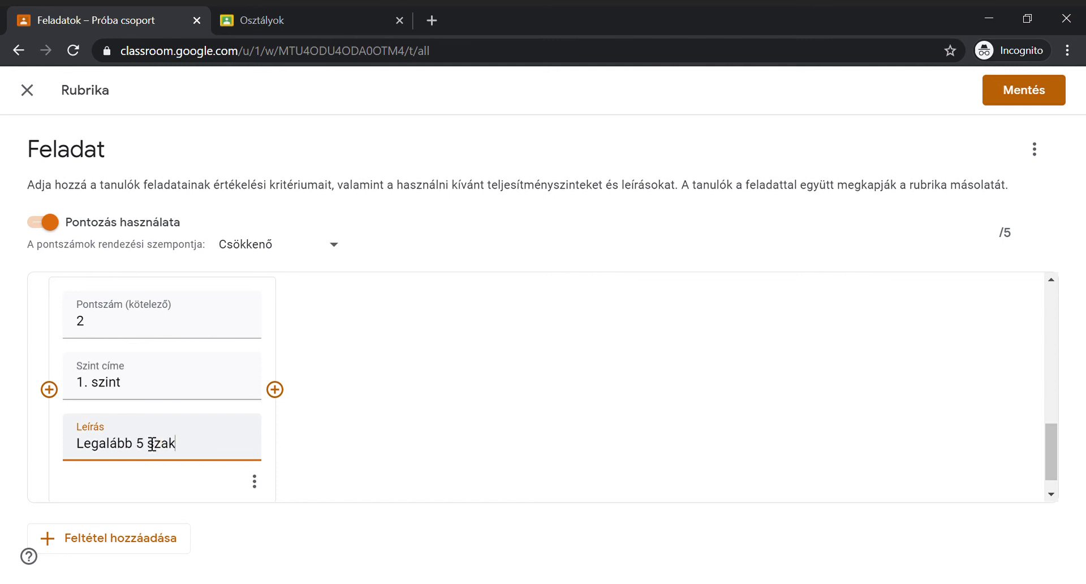
pyautogui.write('szót hasznáé')
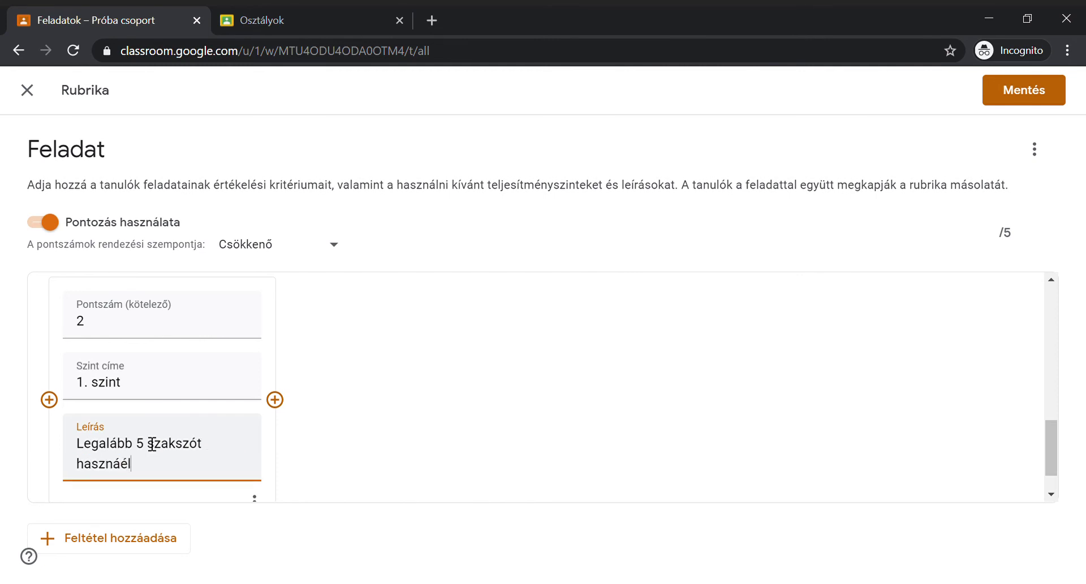
pyautogui.press('BackSpace')
pyautogui.write('l')
# Copy the first level's description and add a second Szakszókincs level after it, worth 1 point and titled "2. szint".
pyautogui.hotkey('ctrl', 'a')
pyautogui.hotkey('ctrl', 'c')
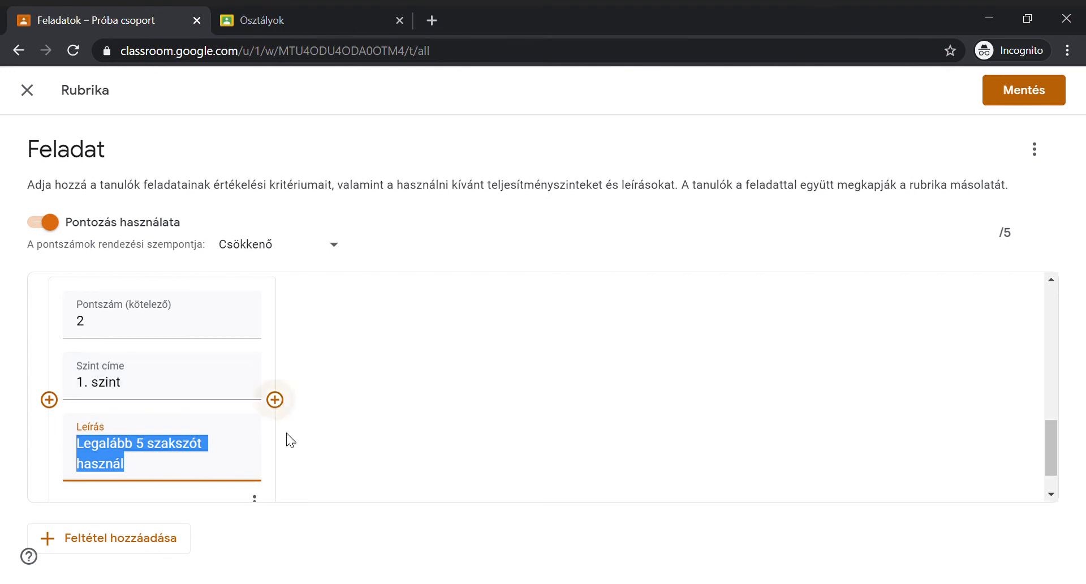
pyautogui.click(288, 402)
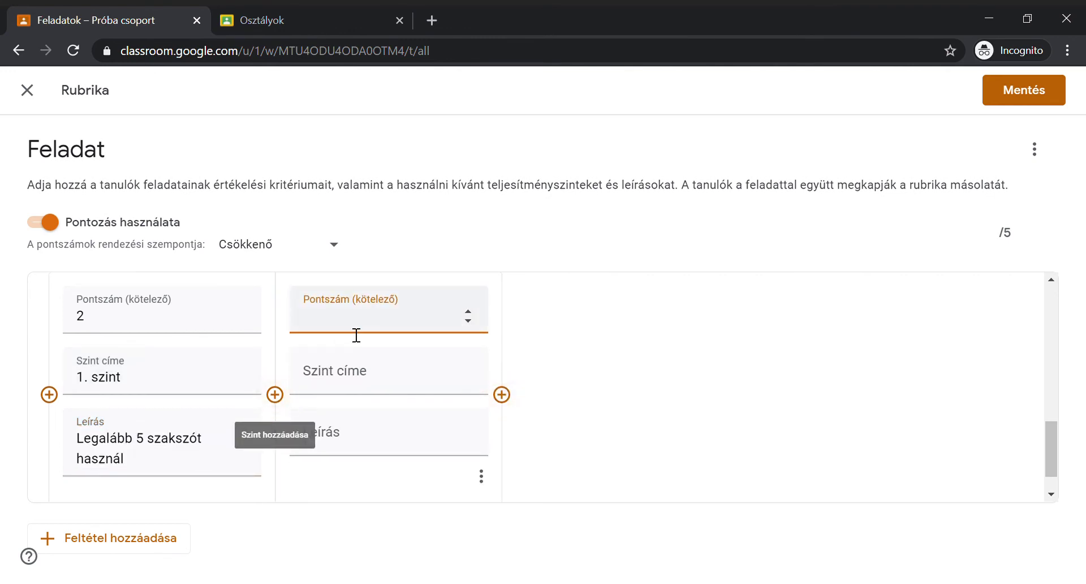
pyautogui.write('1')
pyautogui.click(349, 388)
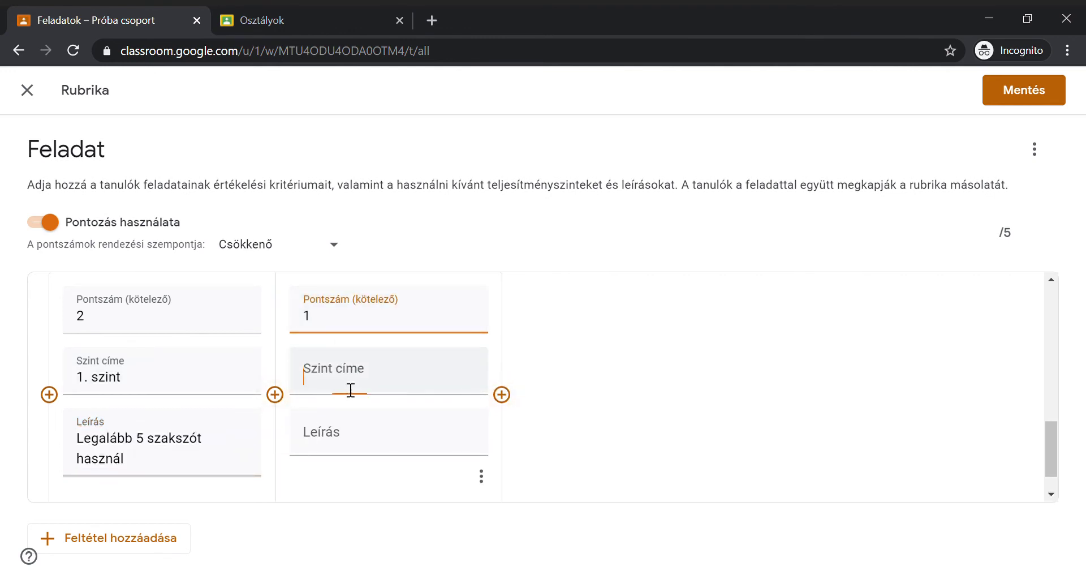
pyautogui.write('2. szint')
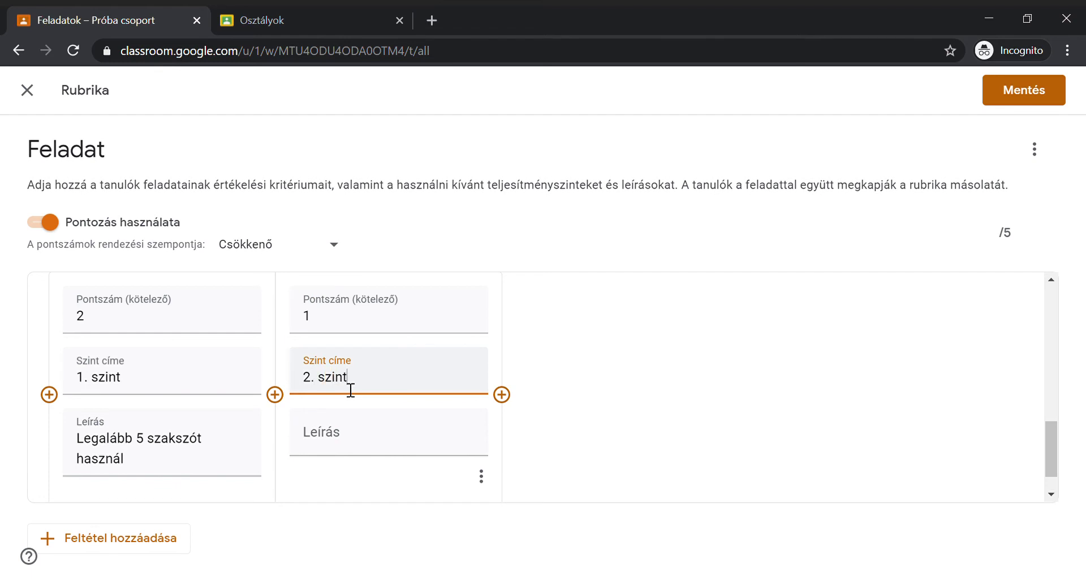
# Reuse the copied description for the second Szakszókincs level, changed to read "Legalább 2 szakszót használ".
pyautogui.click(332, 448)
pyautogui.hotkey('ctrl', 'v')
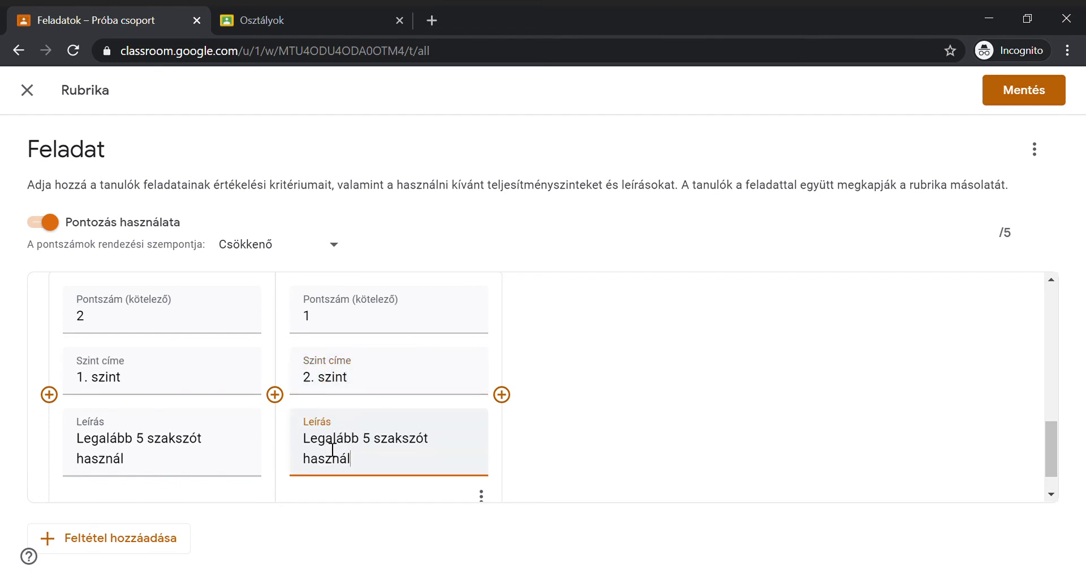
pyautogui.hotkey('shift', 'Right')
pyautogui.write('2')
# Add a third Szakszókincs level after the second one, worth 0 points and titled "3. szint".
pyautogui.click(502, 395)
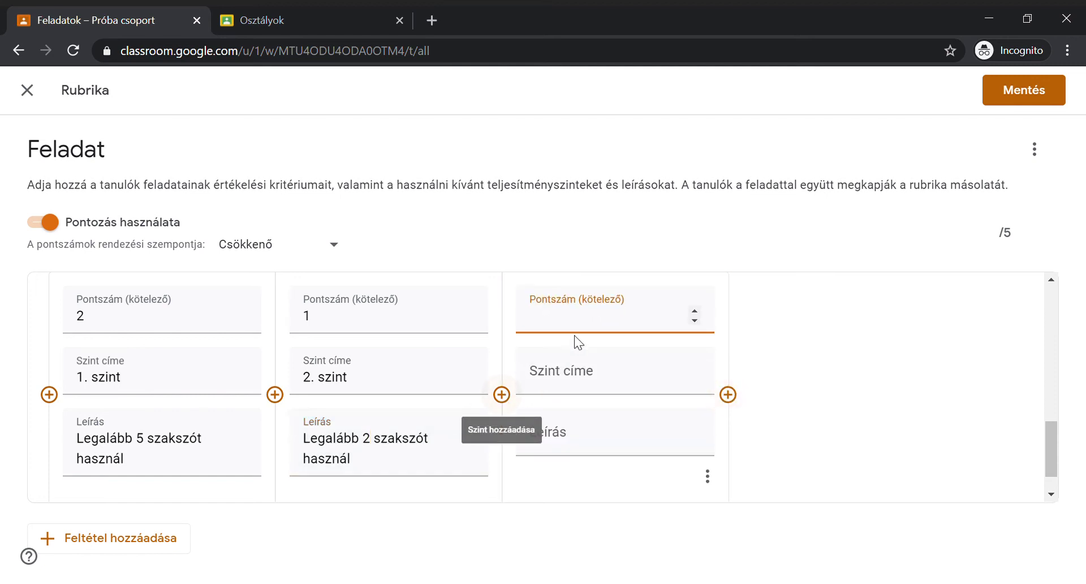
pyautogui.write('0')
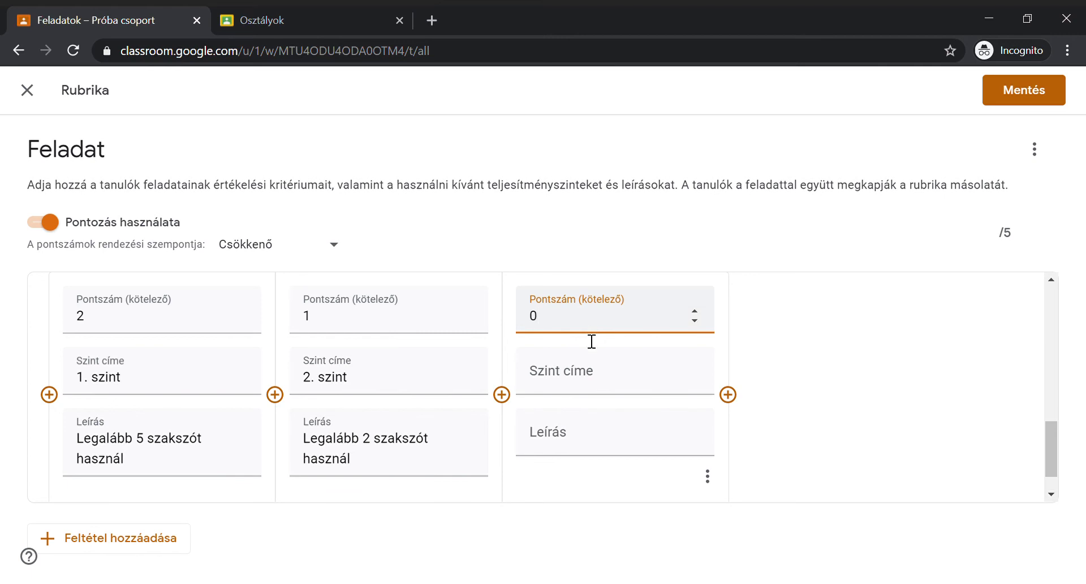
pyautogui.click(573, 385)
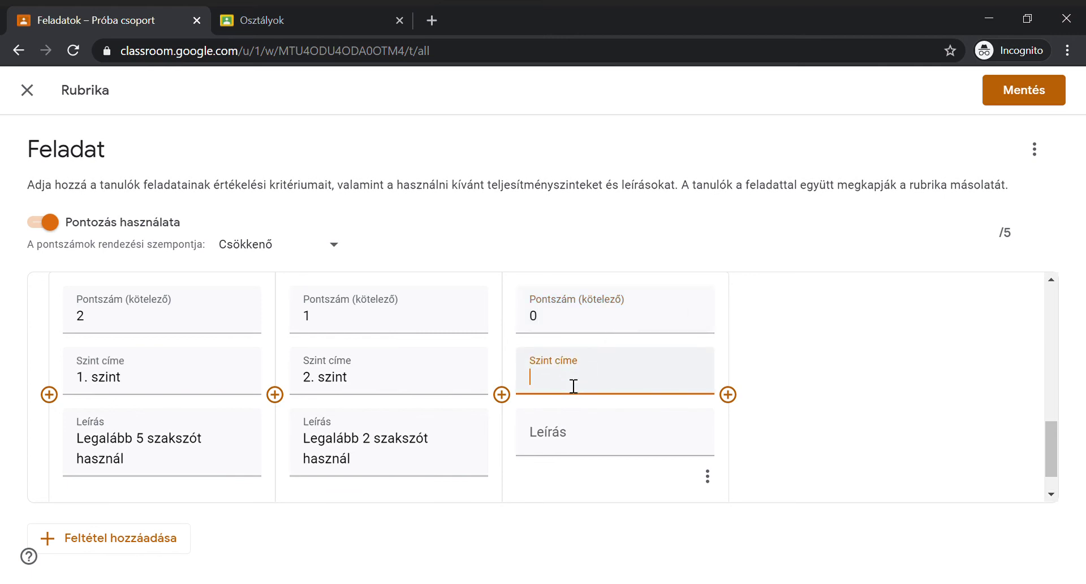
pyautogui.write('3. szint')
# Describe the third Szakszókincs level as "Maximum 1 szakszót használ".
pyautogui.click(559, 461)
pyautogui.write('Nem')
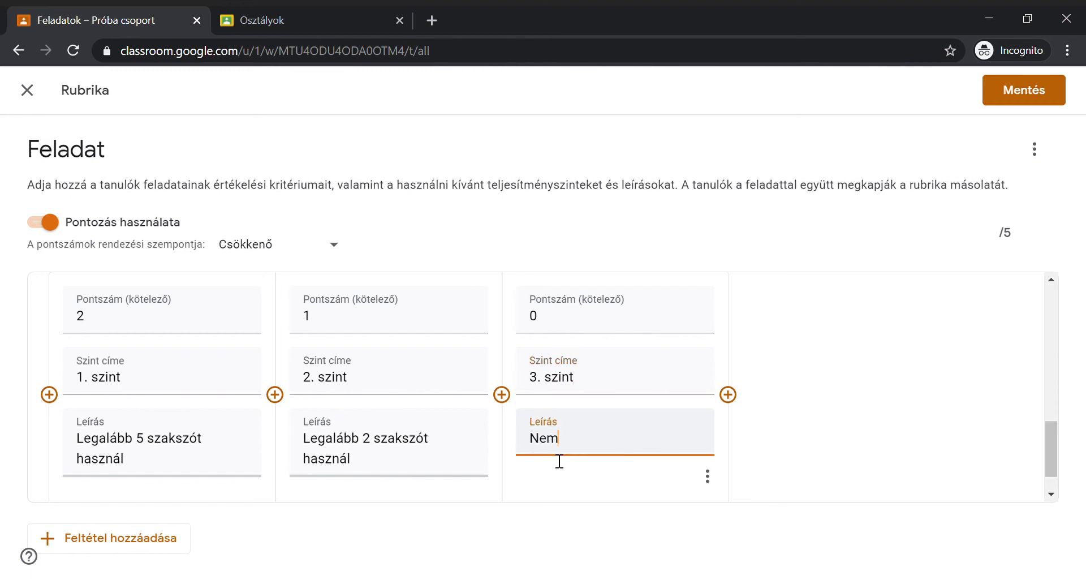
pyautogui.press('BackSpace')
pyautogui.press('BackSpace')
pyautogui.press('BackSpace')
pyautogui.write('Maximum 1 szaksz')
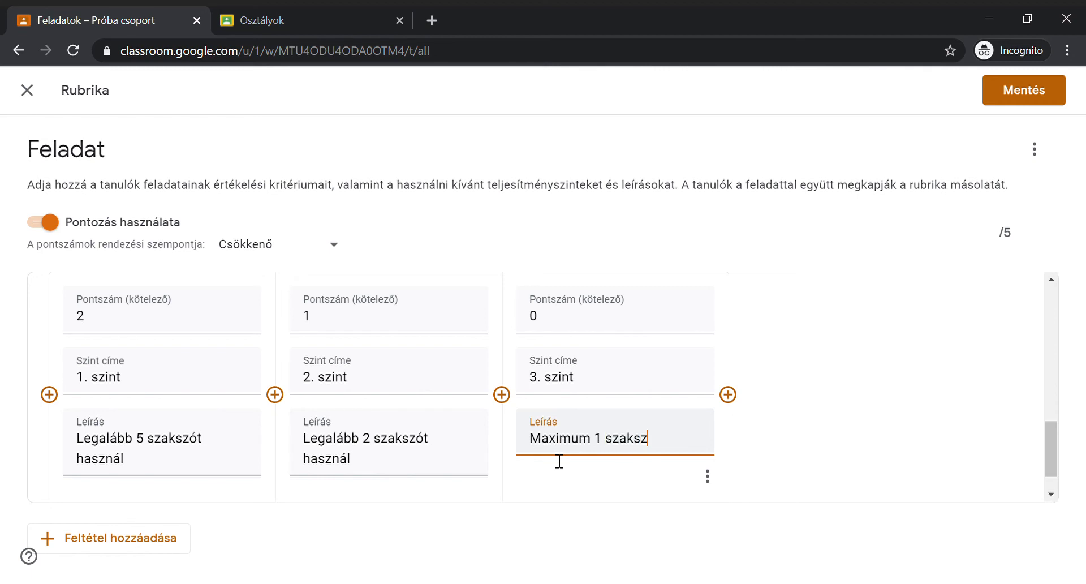
pyautogui.write('ót használ')
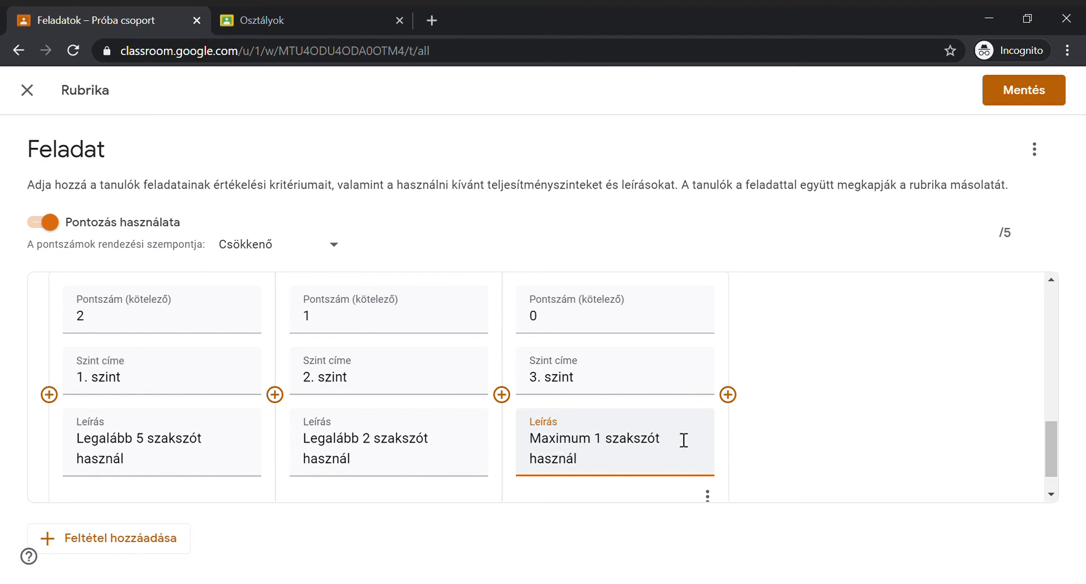
# Review the scores, titles and descriptions of all levels in the Helyesírás and Szakszókincs criteria.
pyautogui.scroll(-1, 804, 396)
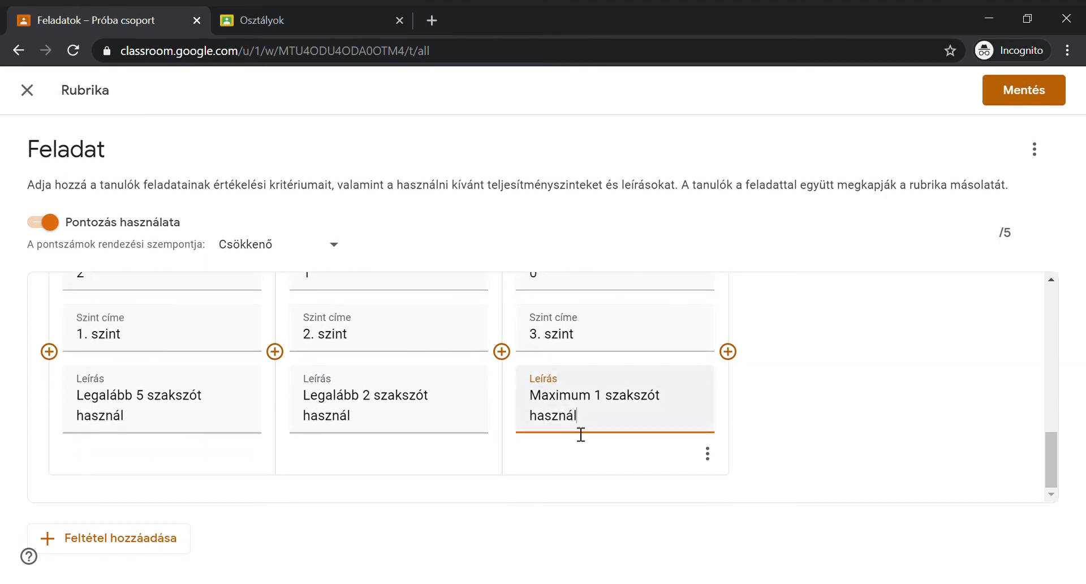
pyautogui.scroll(6, 581, 434)
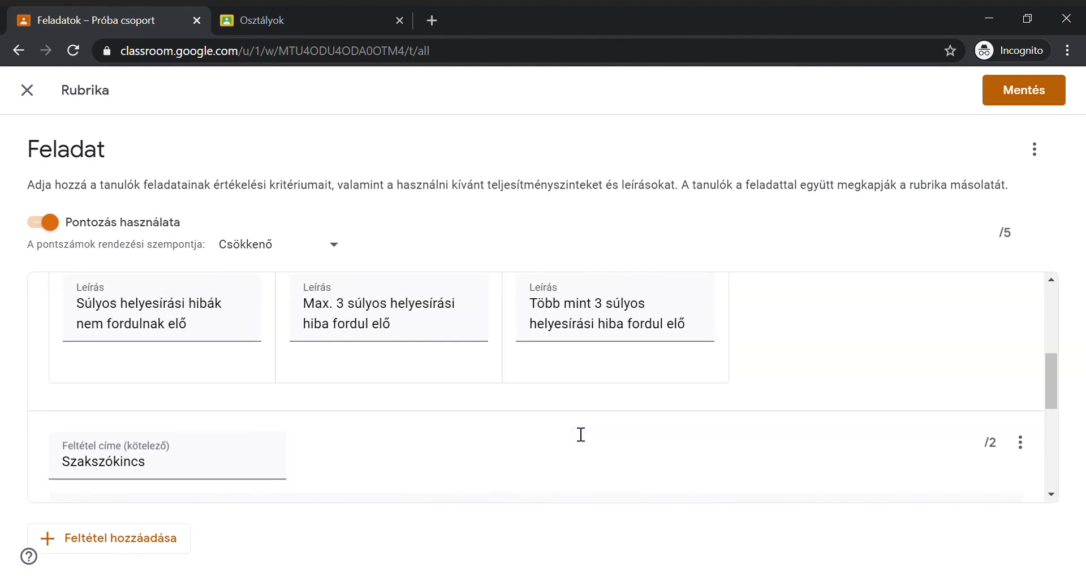
pyautogui.scroll(-1, 577, 433)
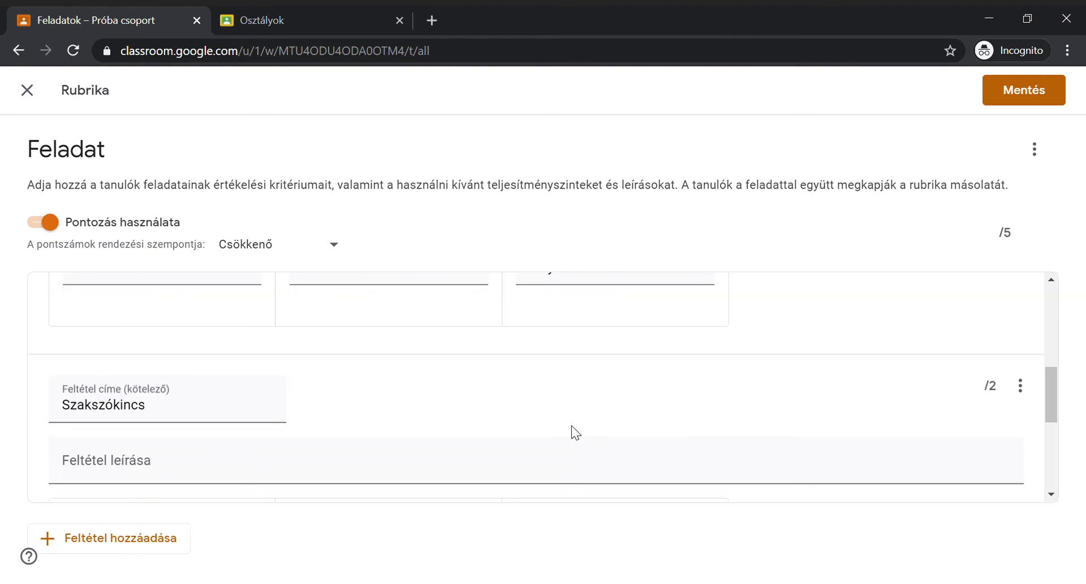
pyautogui.scroll(-2, 572, 429)
pyautogui.scroll(5, 577, 433)
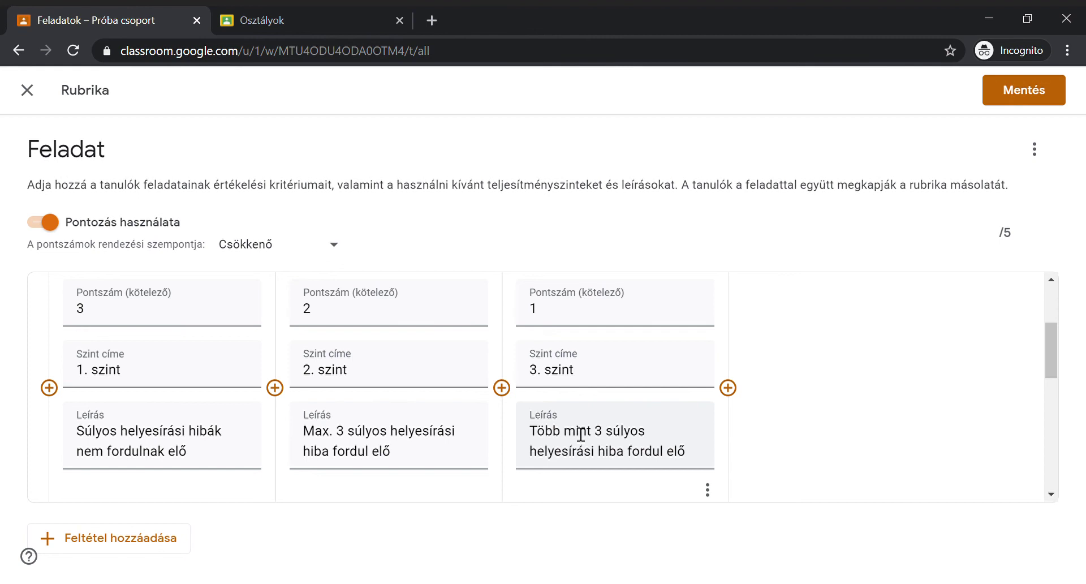
pyautogui.scroll(-6, 580, 435)
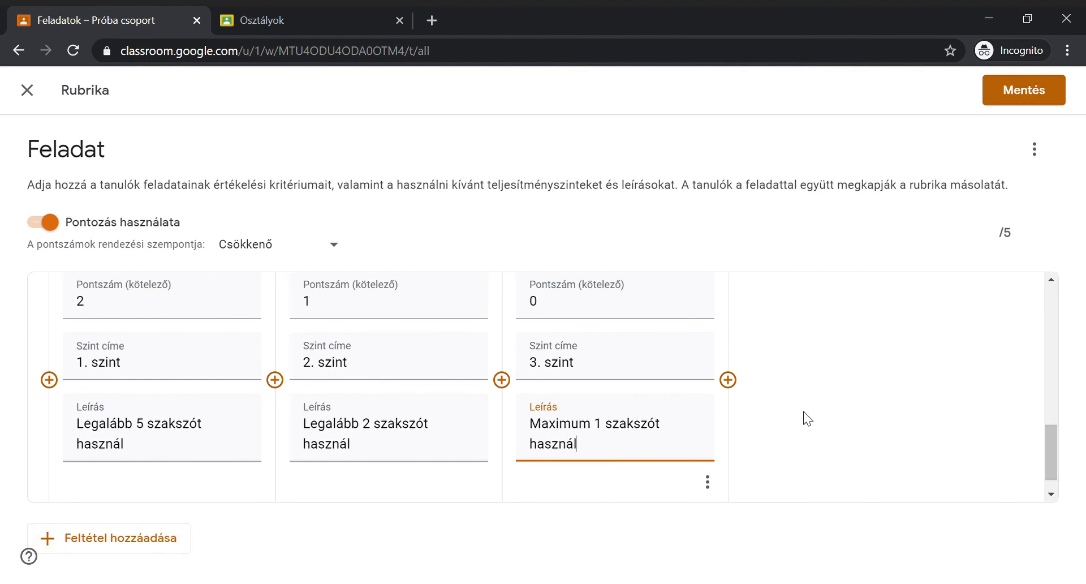
pyautogui.scroll(5, 807, 418)
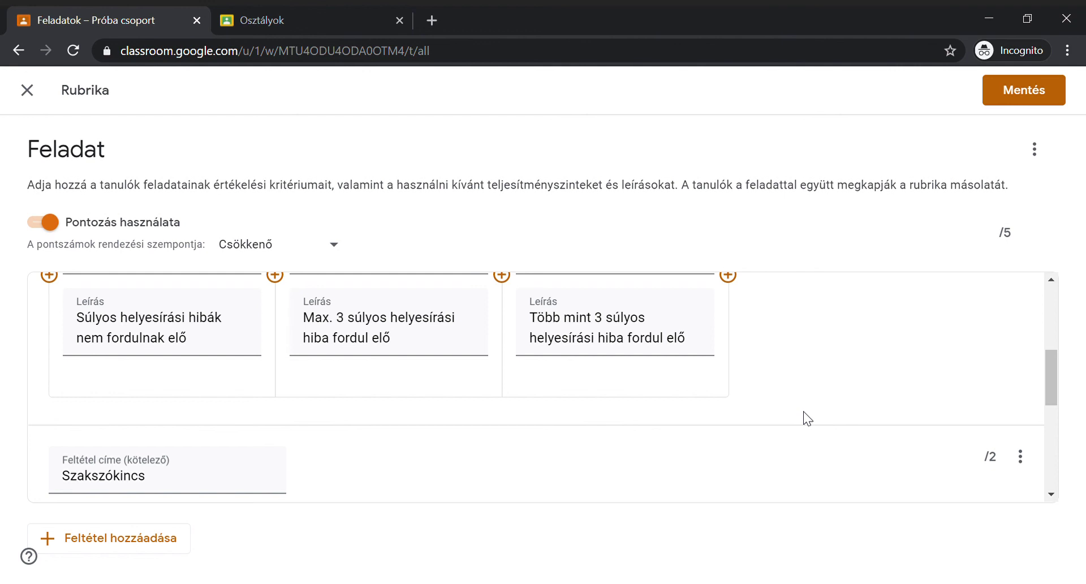
pyautogui.scroll(-5, 807, 419)
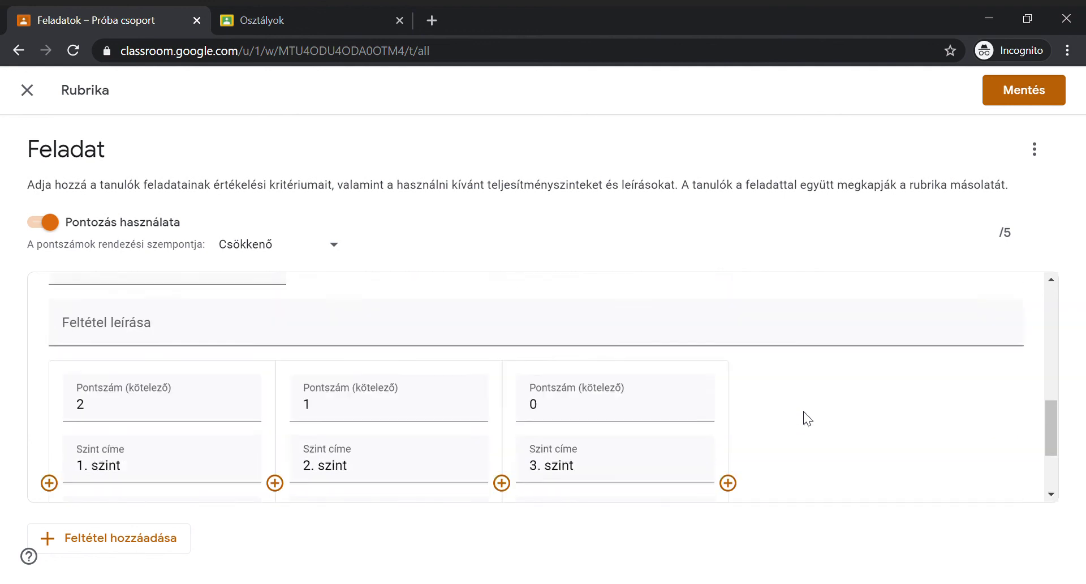
pyautogui.scroll(10, 805, 416)
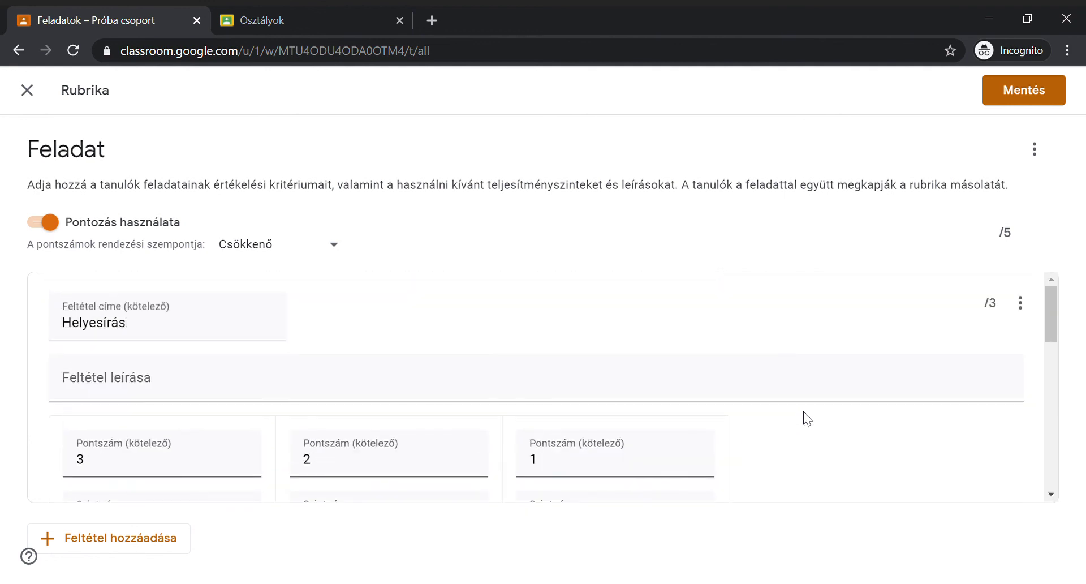
# Save the finished rubric and then the assignment it is attached to.
pyautogui.click(1024, 94)
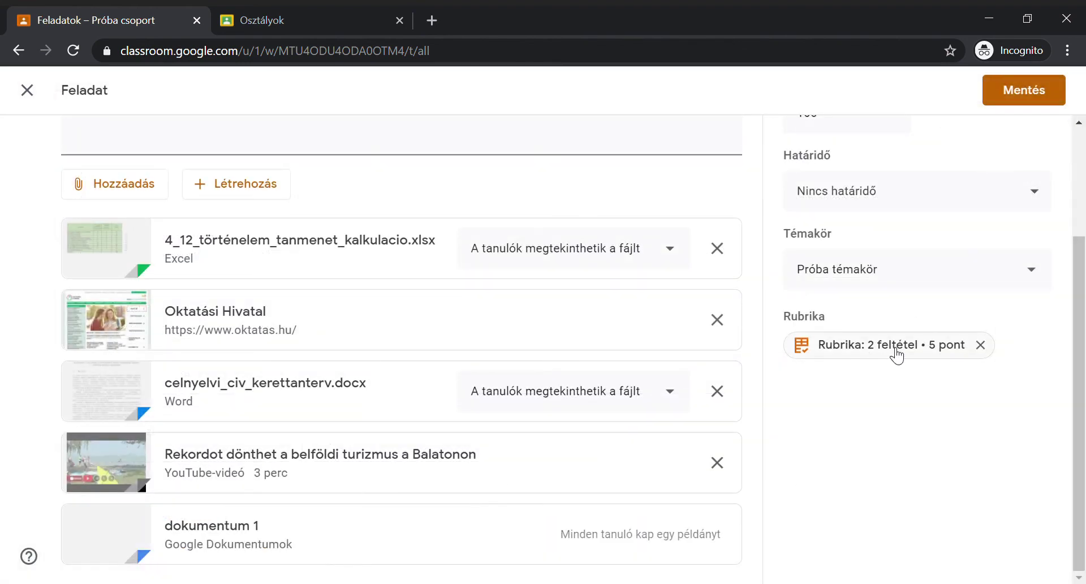
pyautogui.click(1026, 101)
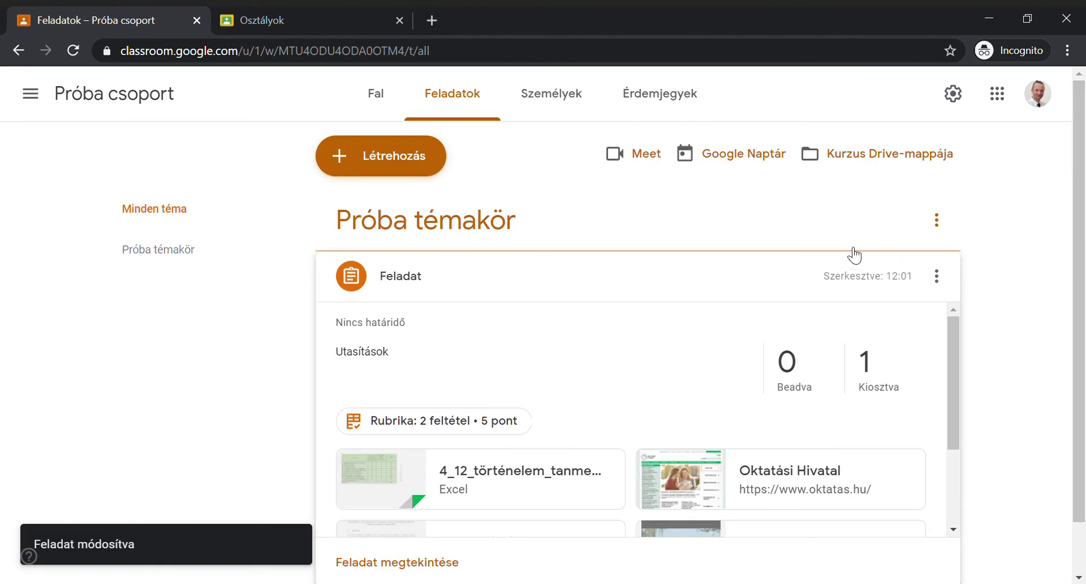
# Open the full details of the Feladat assignment in the Próba csoport class from the student's account.
pyautogui.click(320, 29)
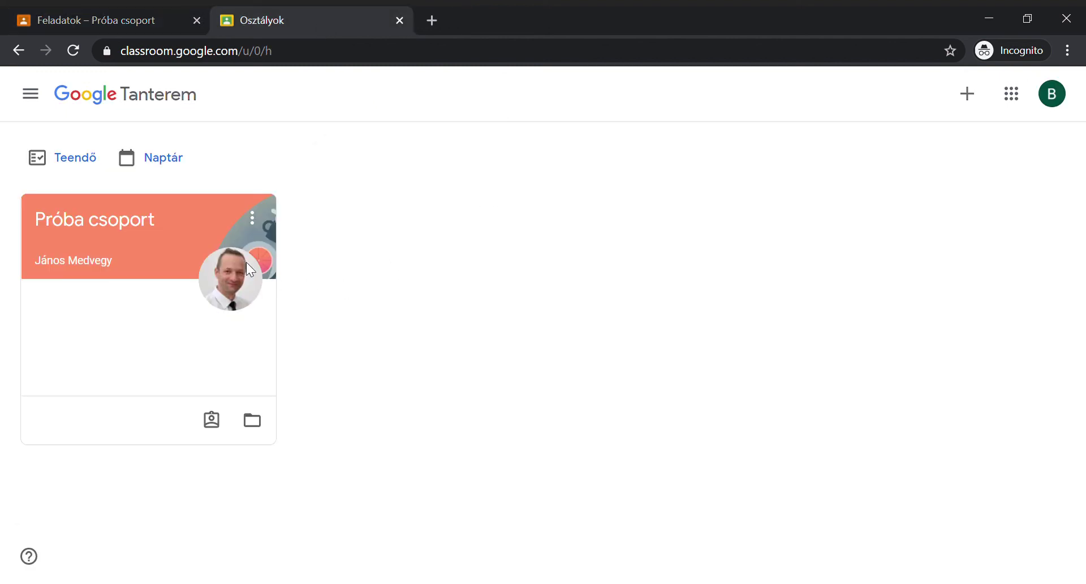
pyautogui.click(94, 226)
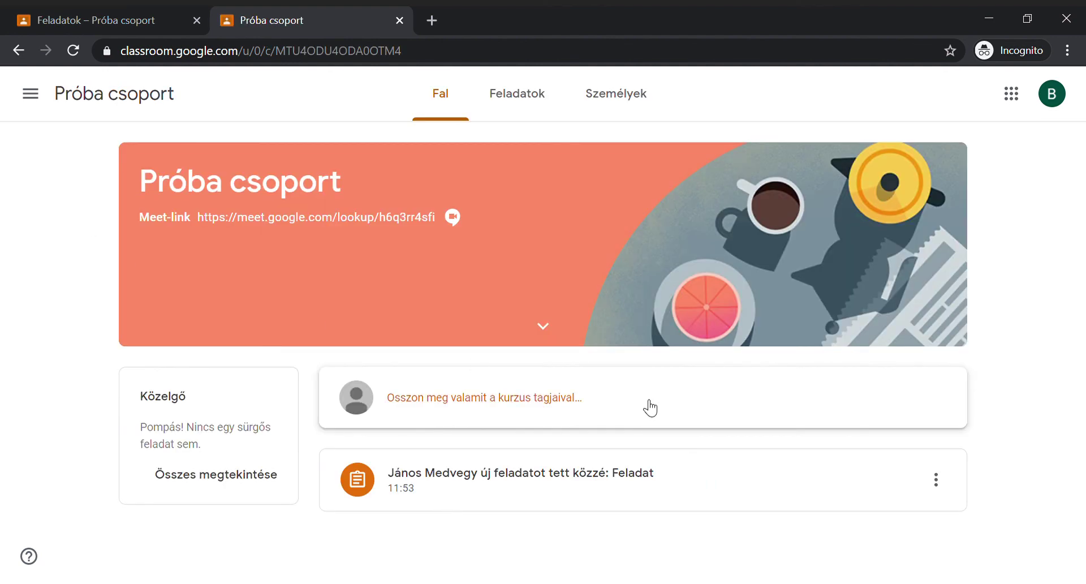
pyautogui.click(515, 100)
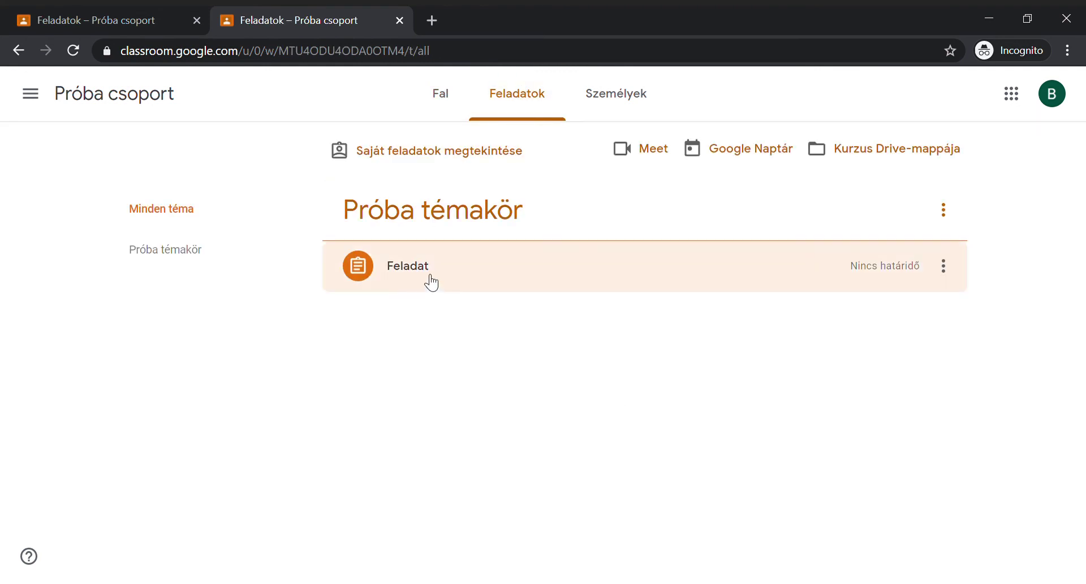
pyautogui.click(431, 281)
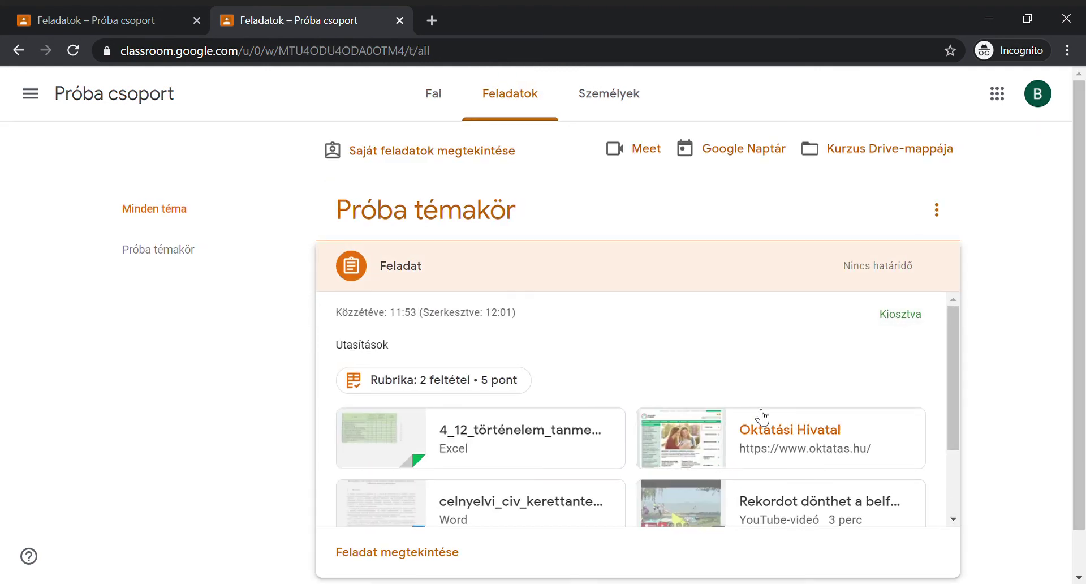
pyautogui.click(405, 552)
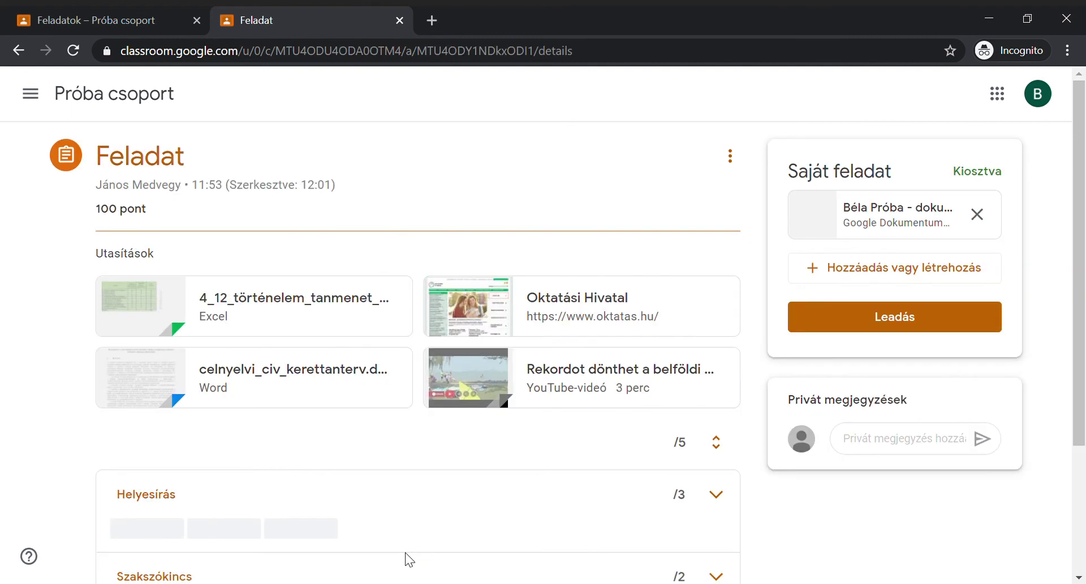
# Expand the Helyesírás and Szakszókincs criteria in the student's assignment view and examine their levels, points and descriptions.
pyautogui.scroll(-3, 544, 446)
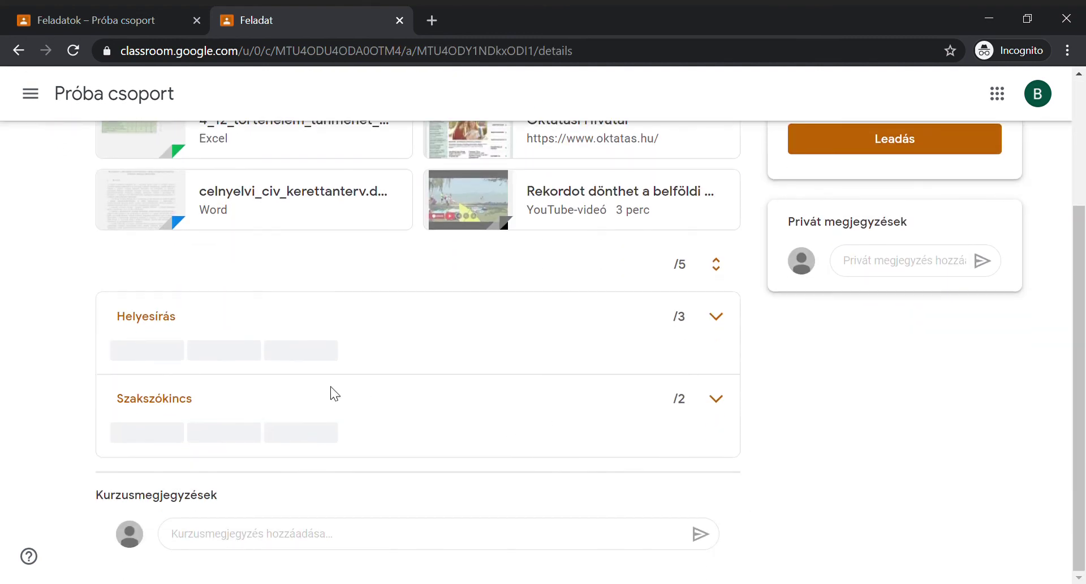
pyautogui.moveTo(162, 354)
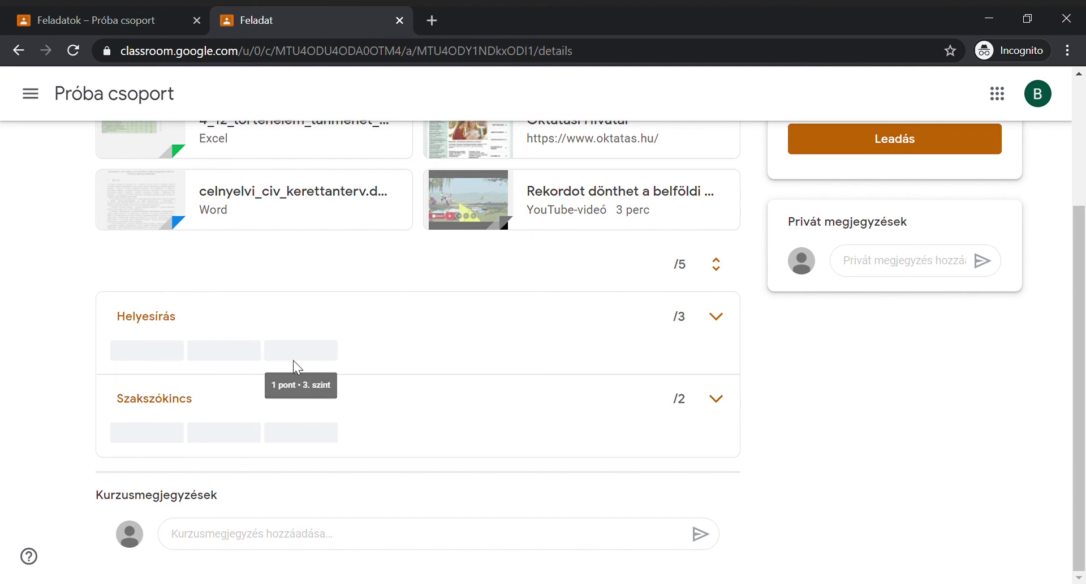
pyautogui.click(717, 317)
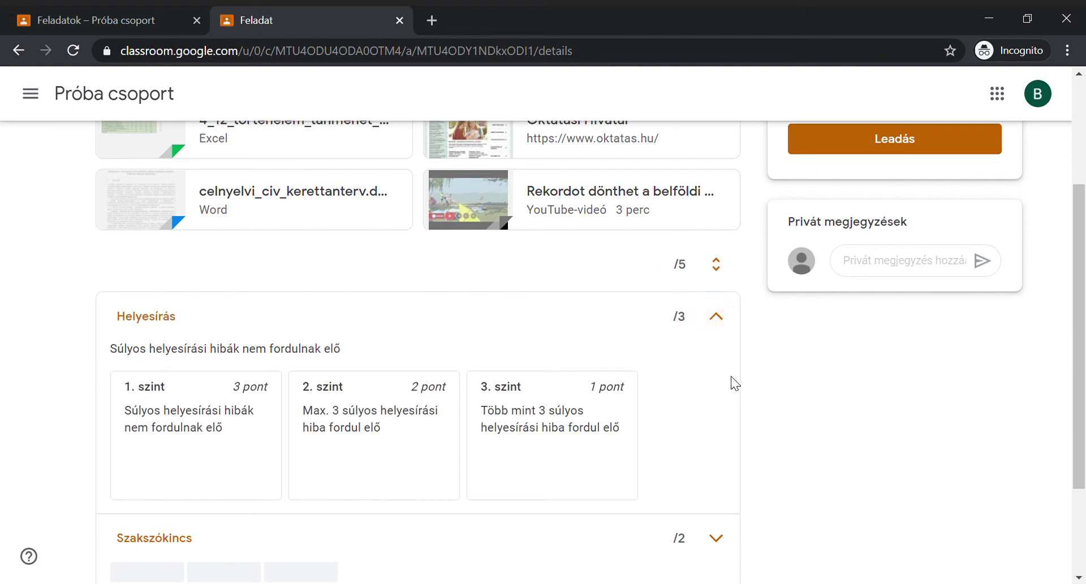
pyautogui.scroll(-3, 733, 383)
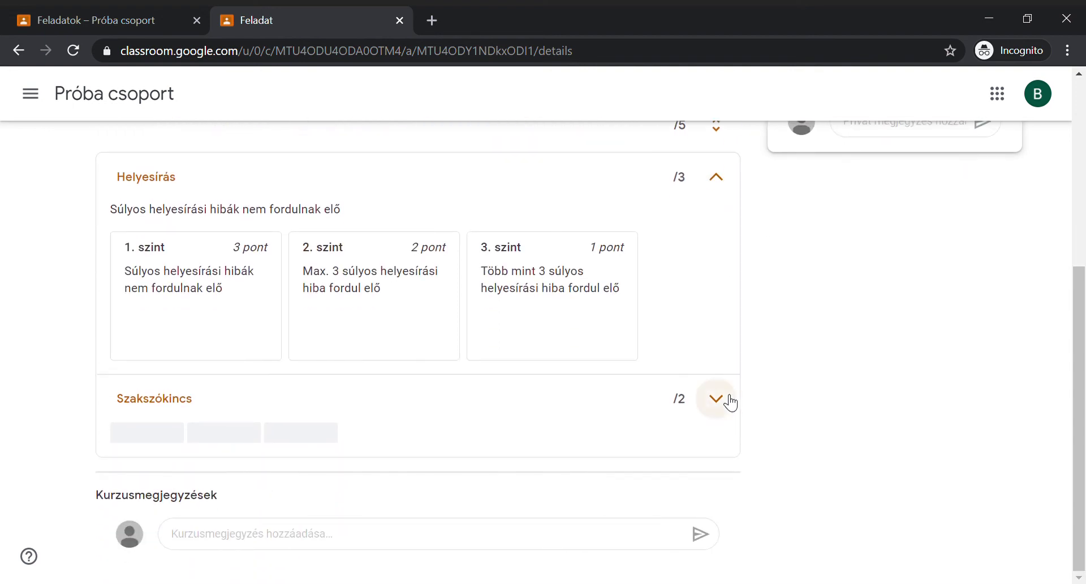
pyautogui.click(717, 398)
pyautogui.scroll(-2, 612, 492)
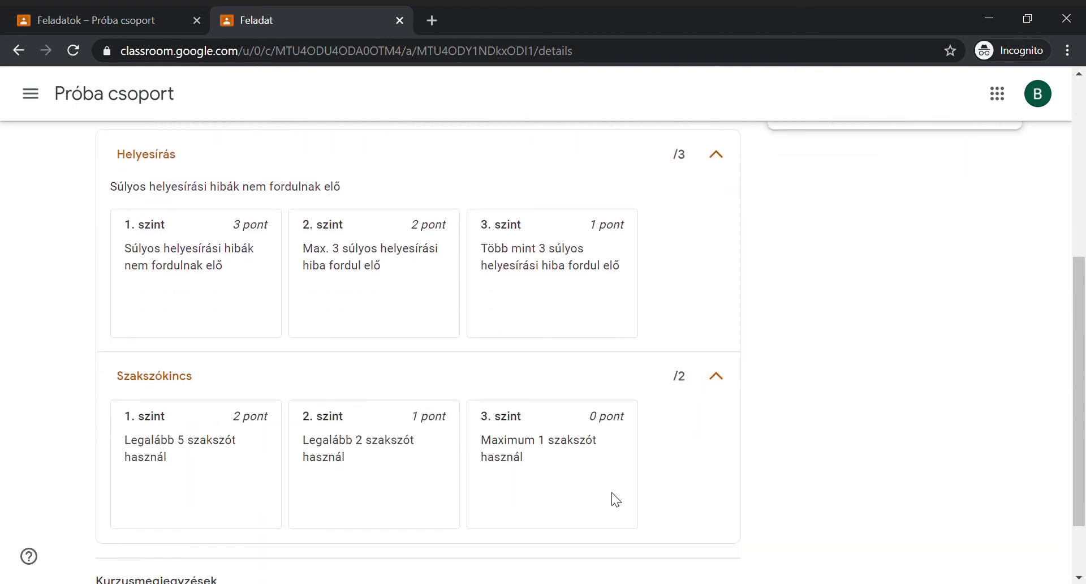
pyautogui.scroll(7, 612, 492)
pyautogui.scroll(-4, 611, 492)
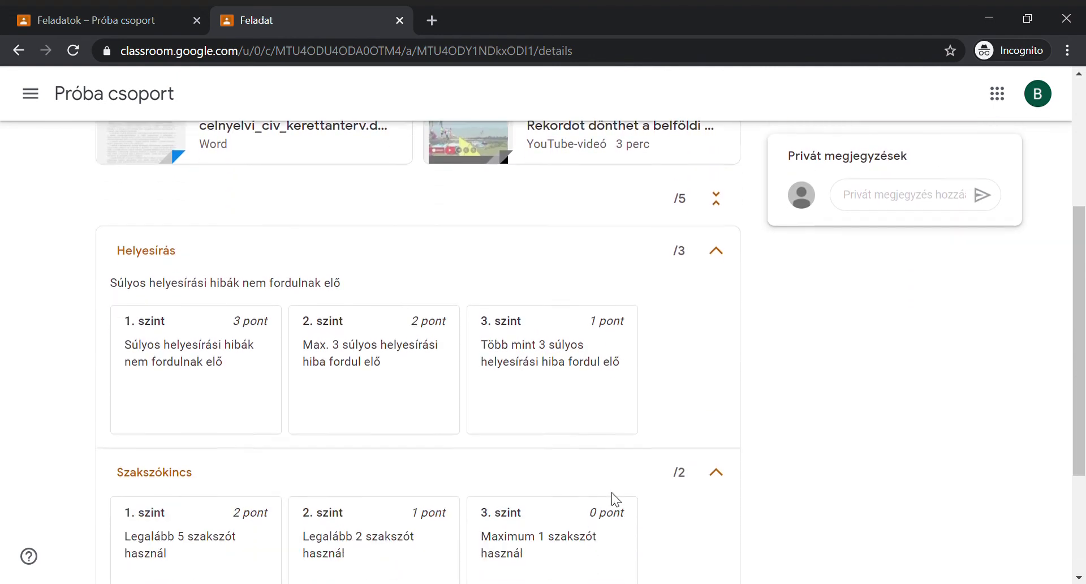
pyautogui.scroll(3, 611, 492)
pyautogui.scroll(3, 612, 499)
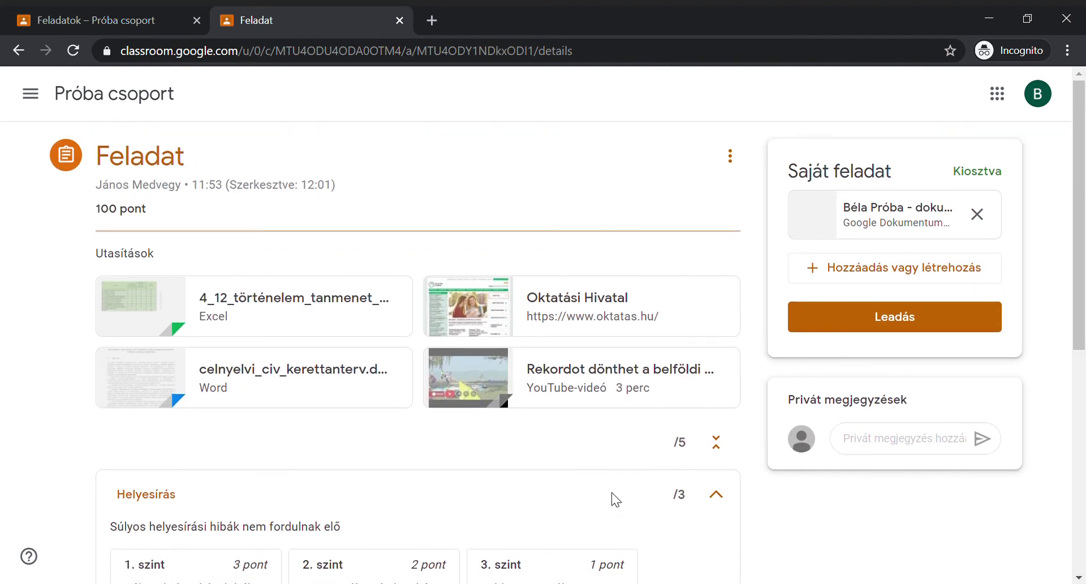